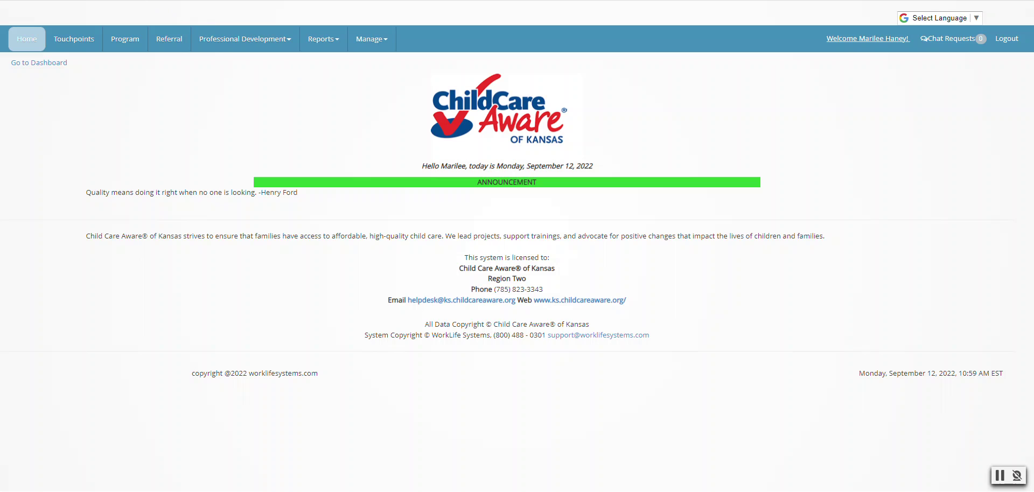
# - Switch to the Training Plan spreadsheet and copy the course title of the 11/29 virtual training
pyautogui.hotkey('ctrl', 'Tab')
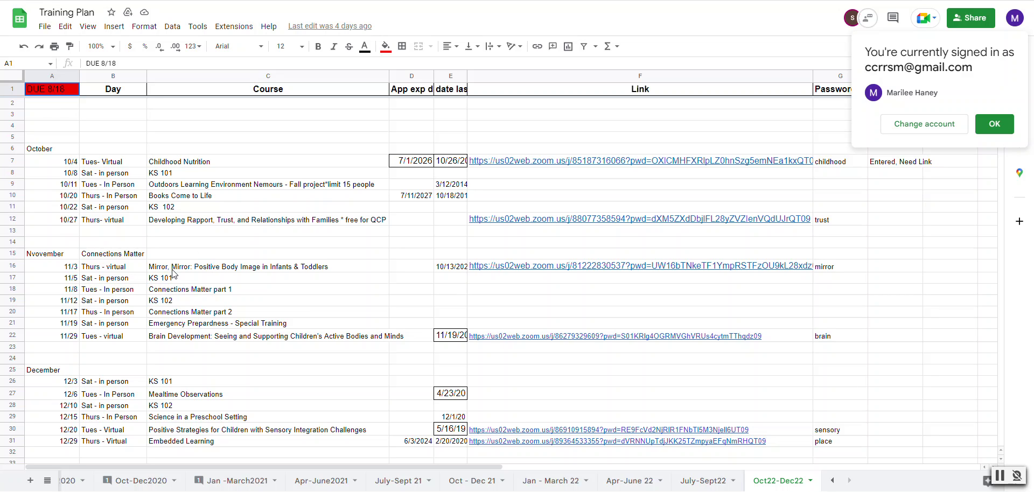
pyautogui.click(188, 340)
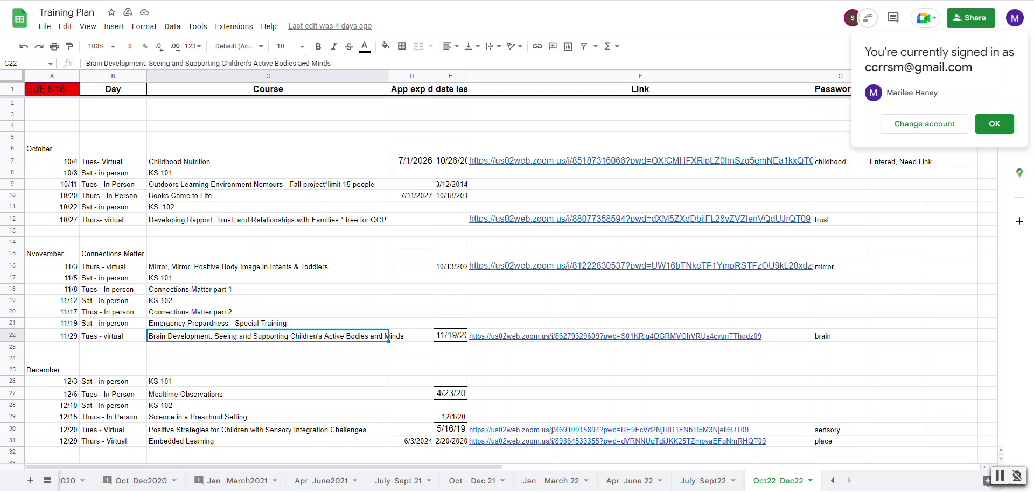
pyautogui.moveTo(339, 63); pyautogui.dragTo(5, 61)
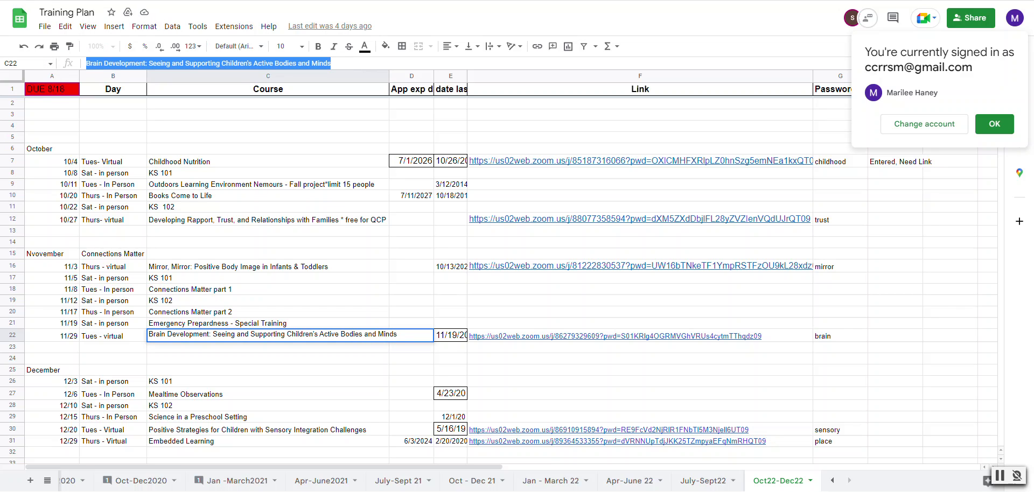
# - Return to WorkLife Systems and start a new class from the Professional Development classes list
pyautogui.hotkey('ctrl', 'Tab')
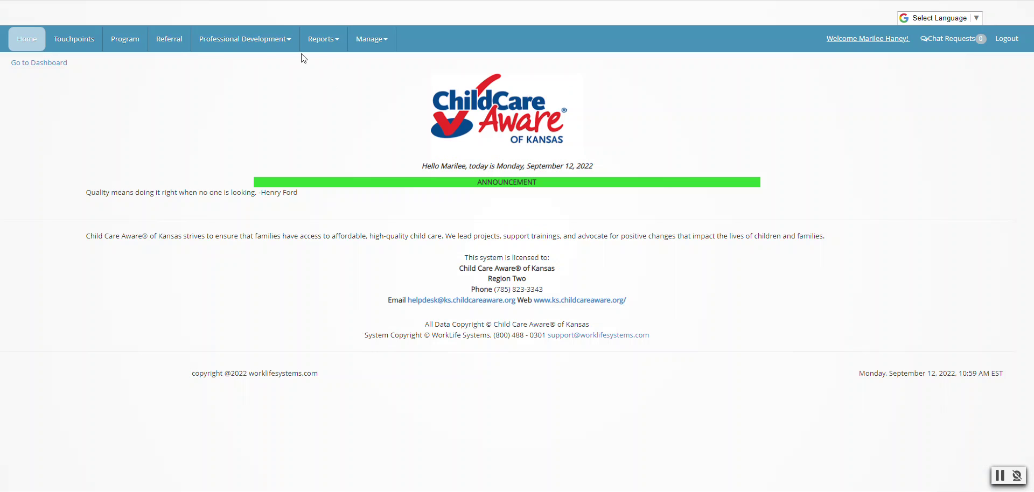
pyautogui.click(230, 41)
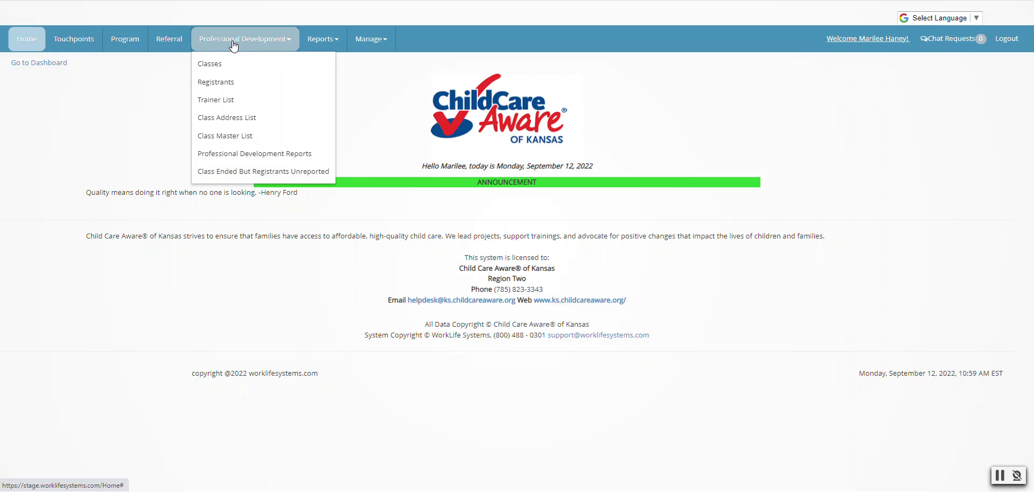
pyautogui.click(233, 64)
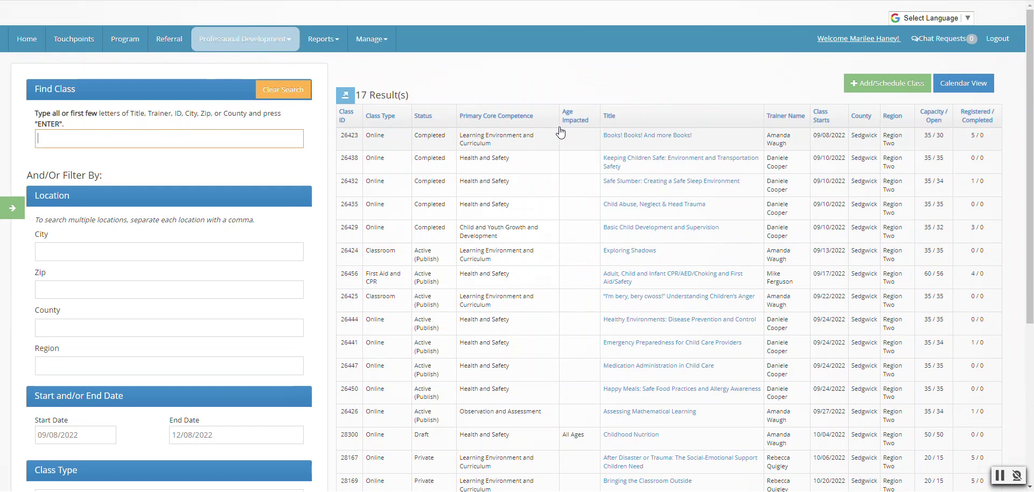
pyautogui.click(889, 83)
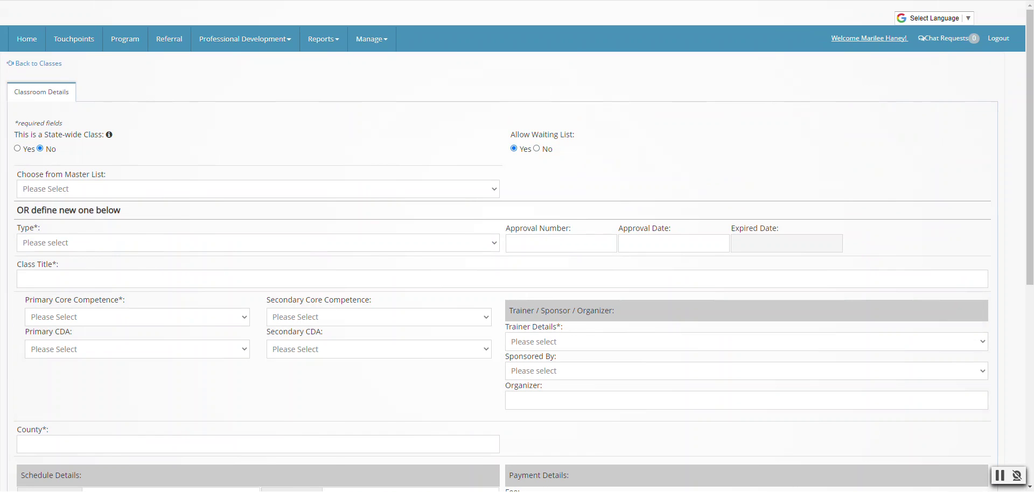
# - Following the WLS Training Entry Standards document, set State-wide Class to Yes and Allow Waiting List to No
pyautogui.moveTo(465, 491)
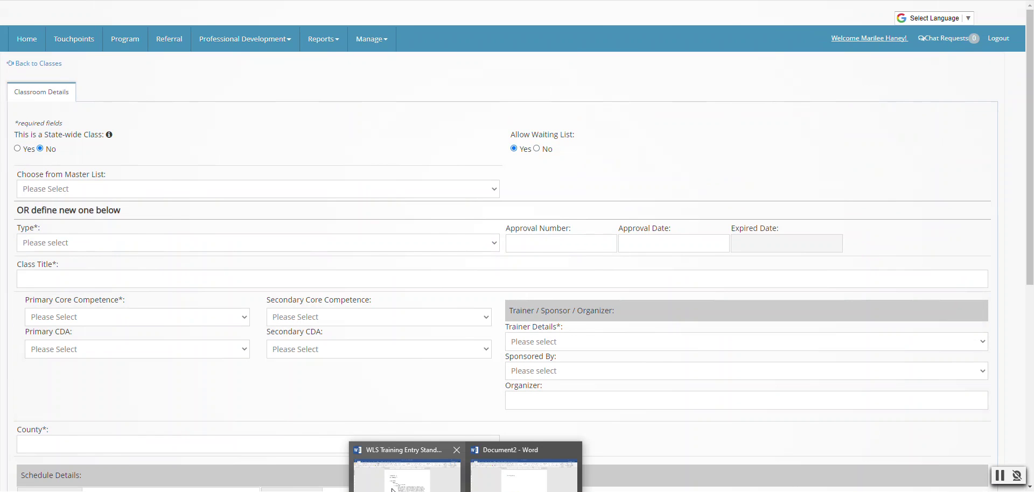
pyautogui.moveTo(392, 490)
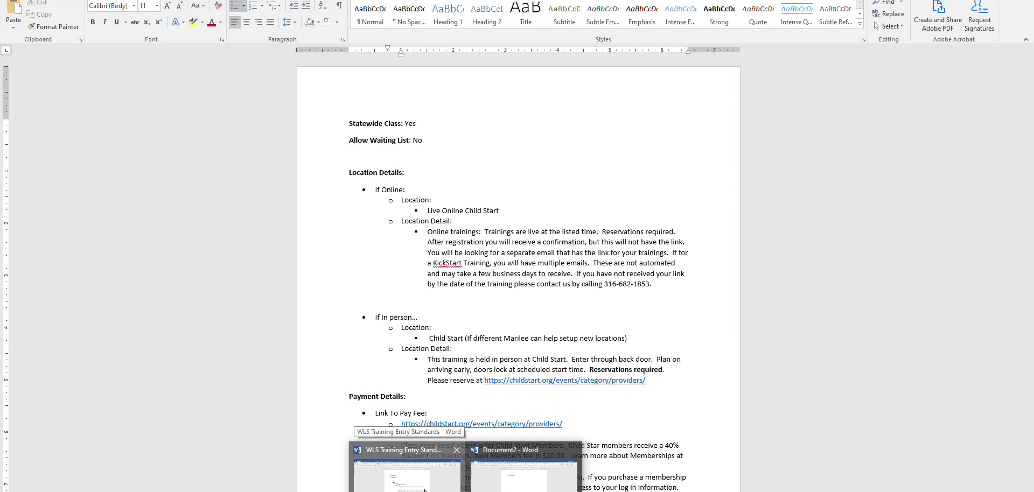
pyautogui.click(424, 489)
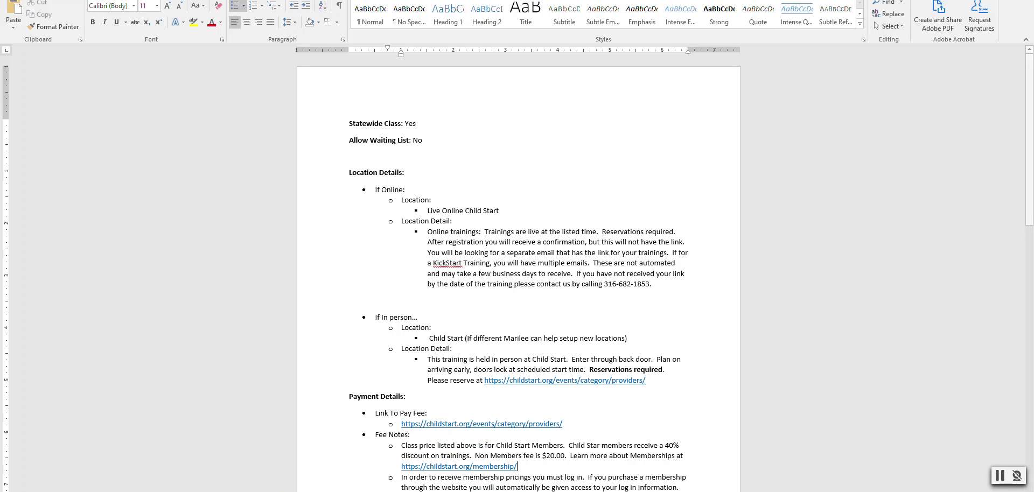
pyautogui.hotkey('alt', 'Tab')
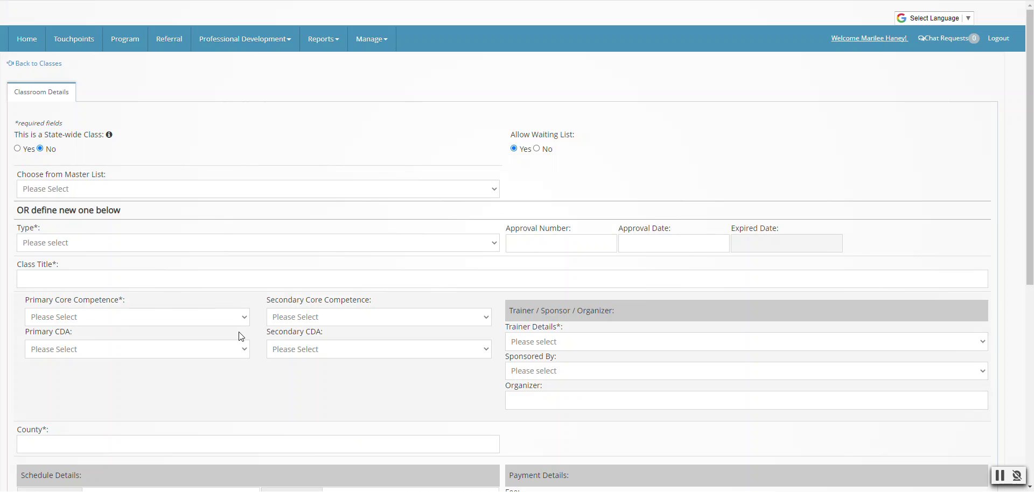
pyautogui.click(17, 148)
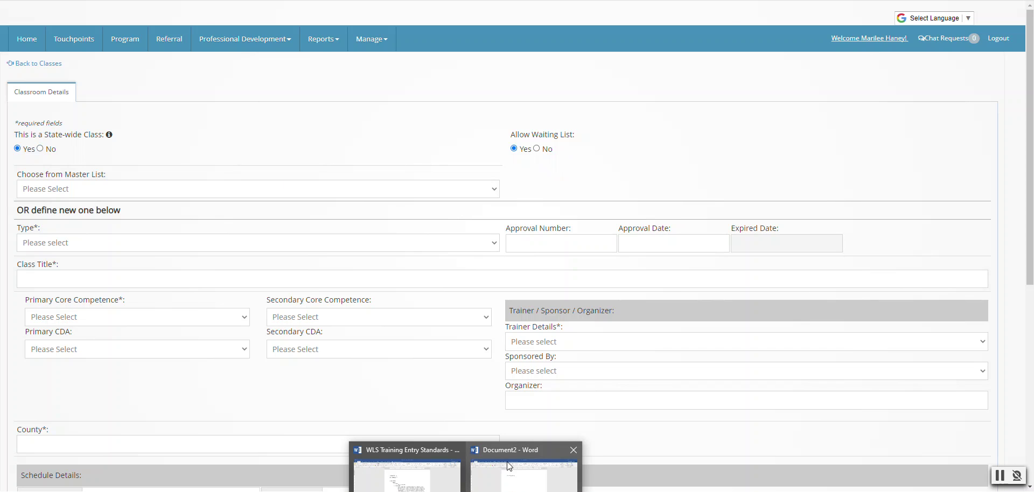
pyautogui.click(380, 476)
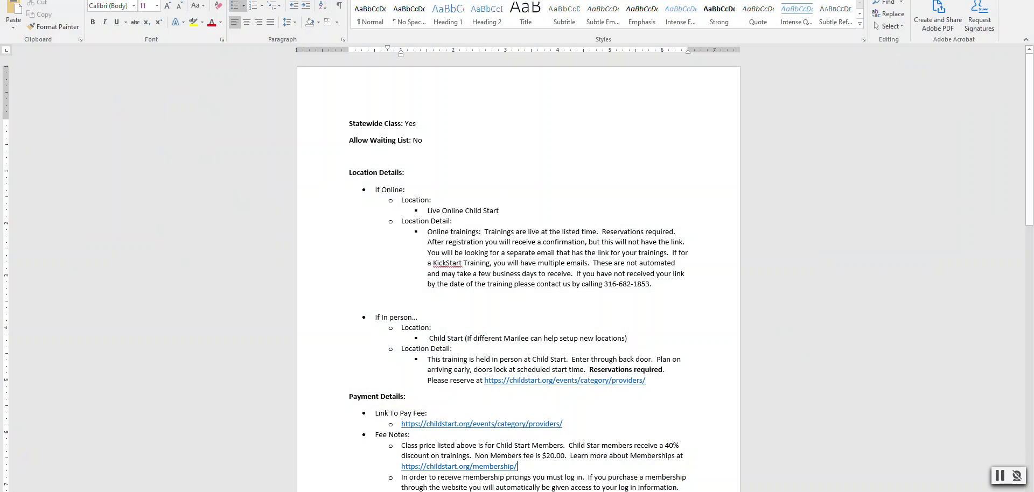
pyautogui.hotkey('alt', 'Tab')
pyautogui.click(537, 149)
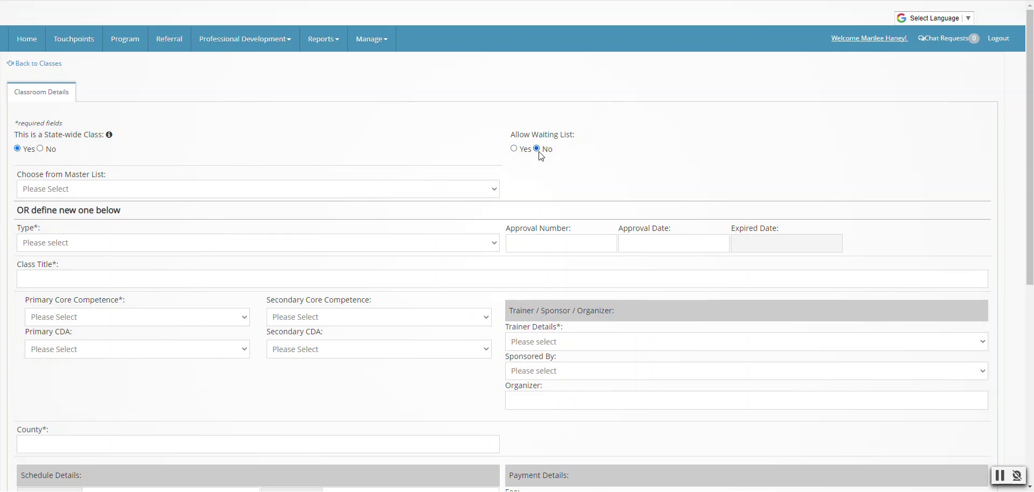
# - Check the 11/29 session's format in the Training Plan spreadsheet and set the new class's type to Online
pyautogui.click(177, 197)
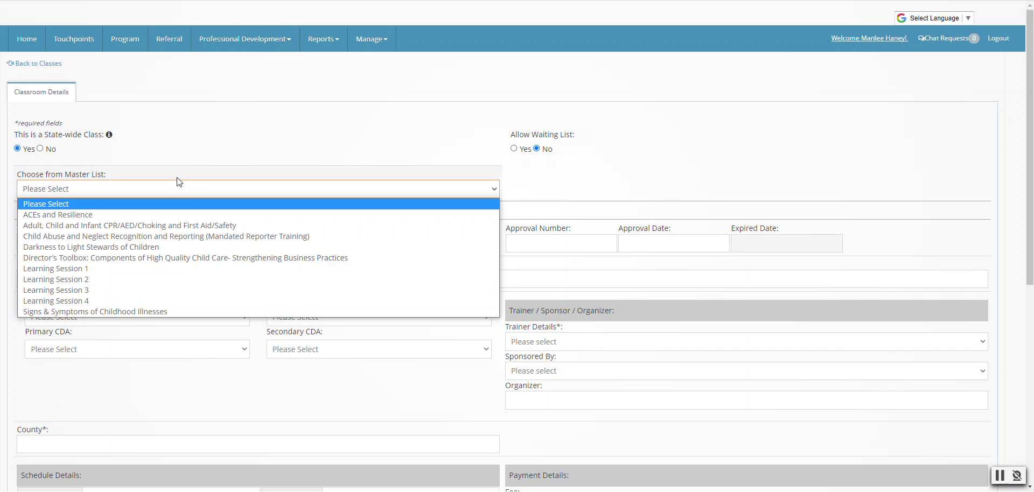
pyautogui.click(293, 139)
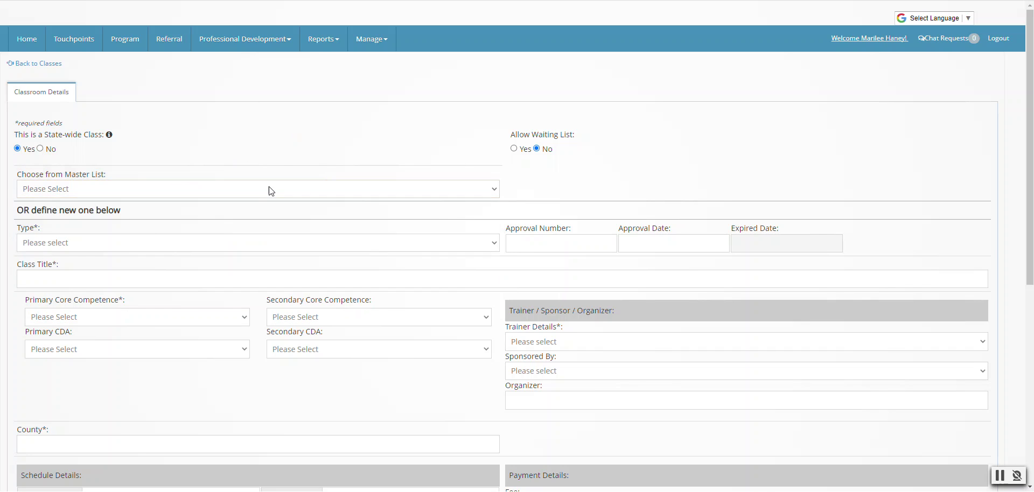
pyautogui.click(152, 249)
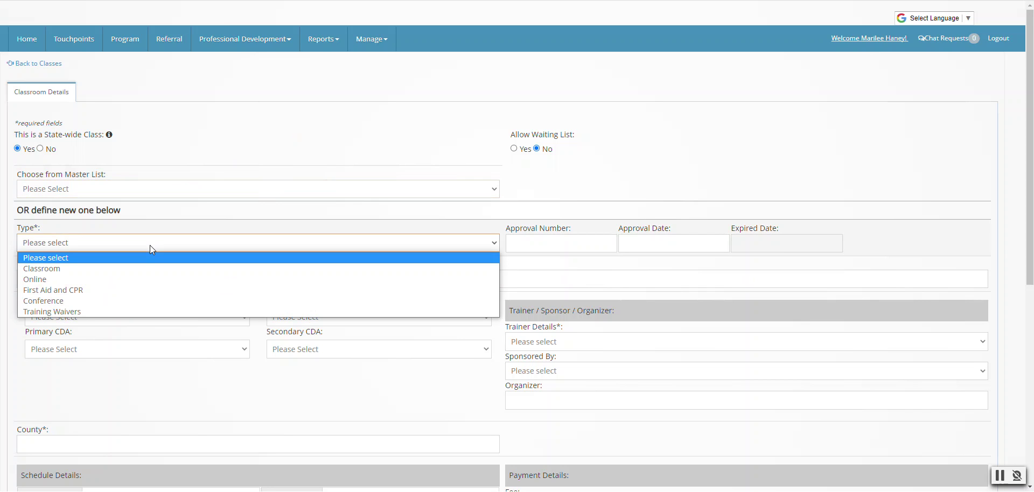
pyautogui.press('Down')
pyautogui.press('Down')
pyautogui.press('Down')
pyautogui.press('Down')
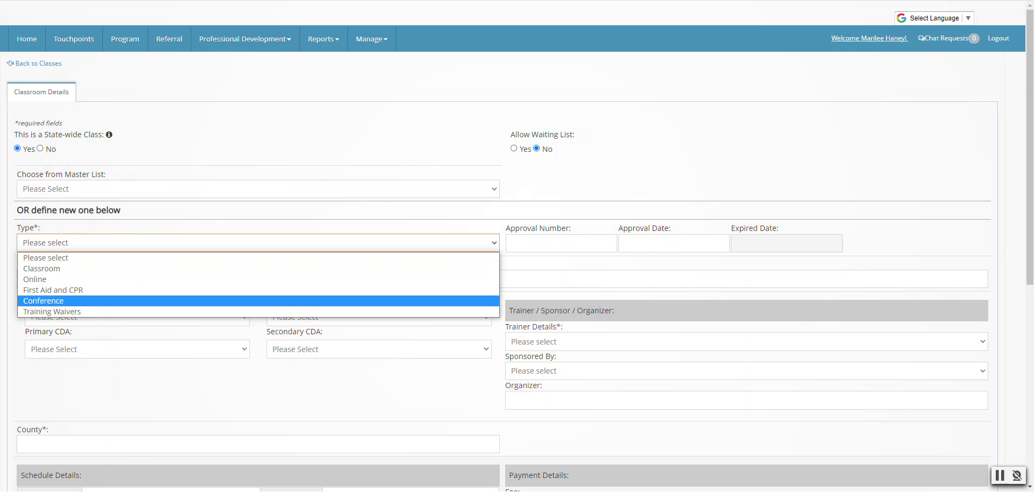
pyautogui.click(88, 0)
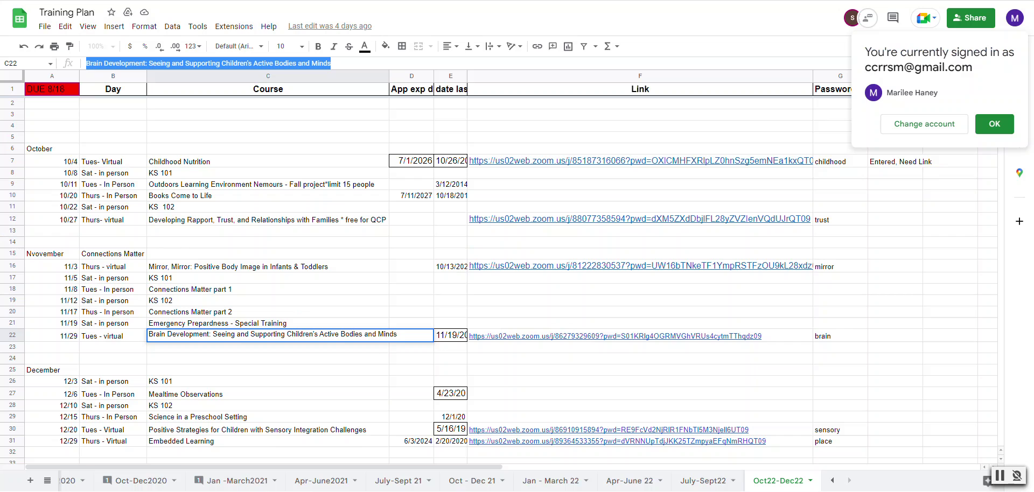
pyautogui.click(117, 337)
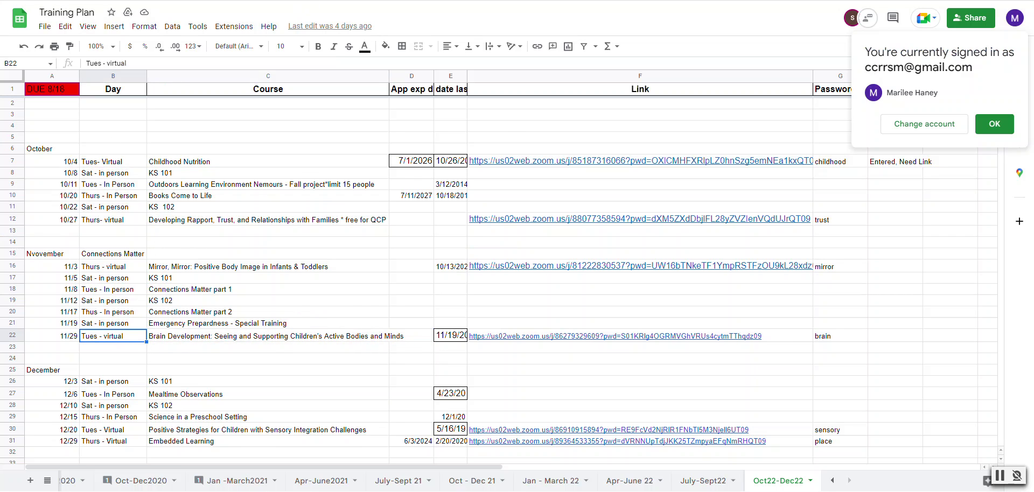
pyautogui.hotkey('ctrl', 'Tab')
pyautogui.click(260, 242)
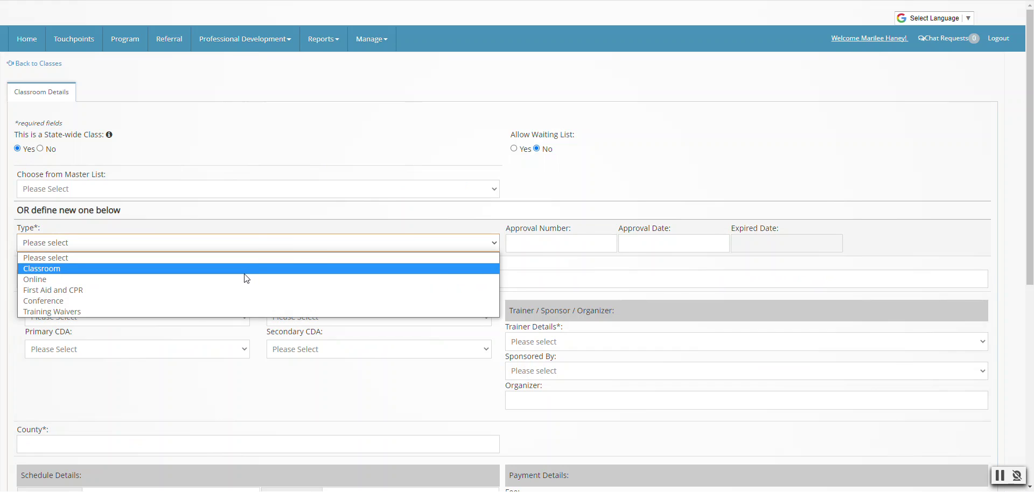
pyautogui.click(244, 279)
# - Enter "Brain Development: Seeing and Supporting Children's Active Bodies and Minds" as the class title
pyautogui.click(240, 280)
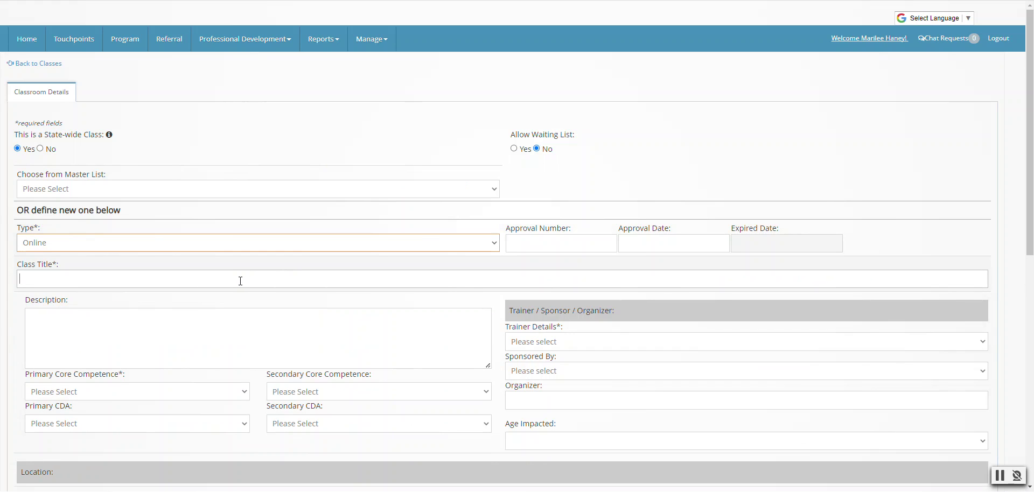
pyautogui.write("Brain Development: Seeing and Supporting Children's Active Bodies and Minds")
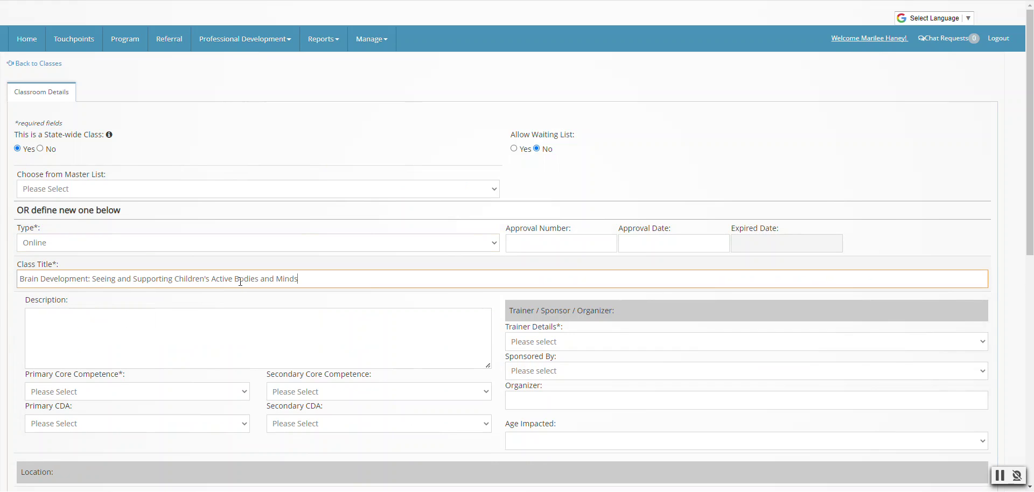
pyautogui.click(515, 268)
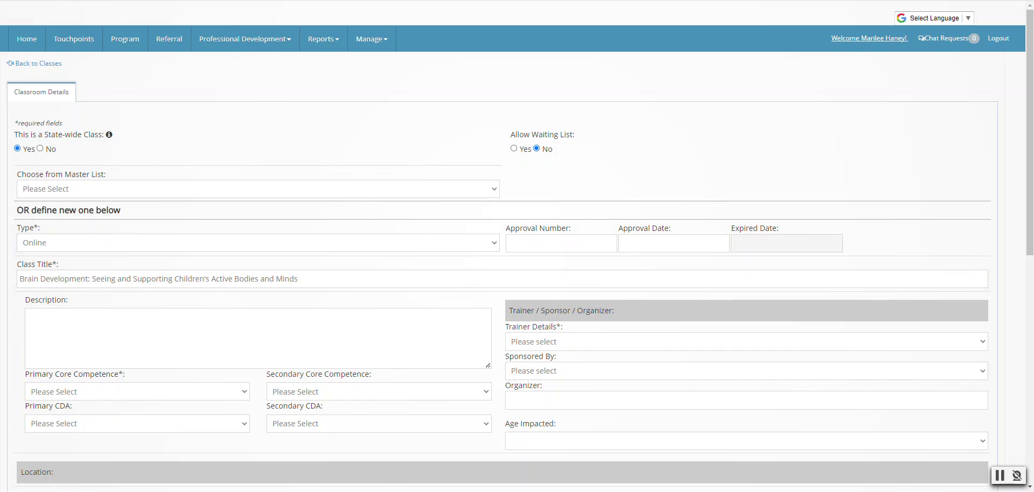
# - Switch to Salesforce, search for "Brain Development: Seeing and Supporting Children's Active Bodies and Minds" and open the matching training record
pyautogui.click(76, 0)
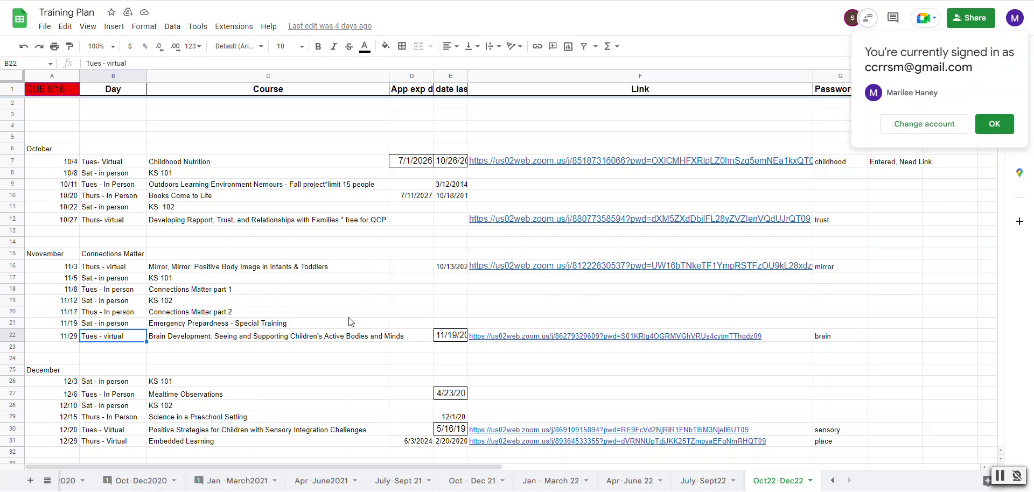
pyautogui.click(162, 0)
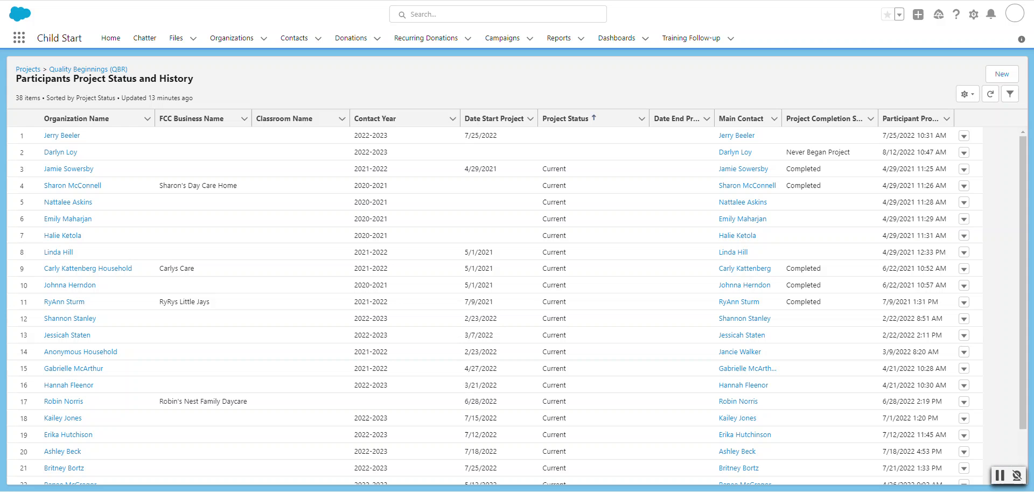
pyautogui.click(432, 15)
pyautogui.write("Brain Development: Seeing and Supporting Children's Active Bodies and Minds")
pyautogui.press('Return')
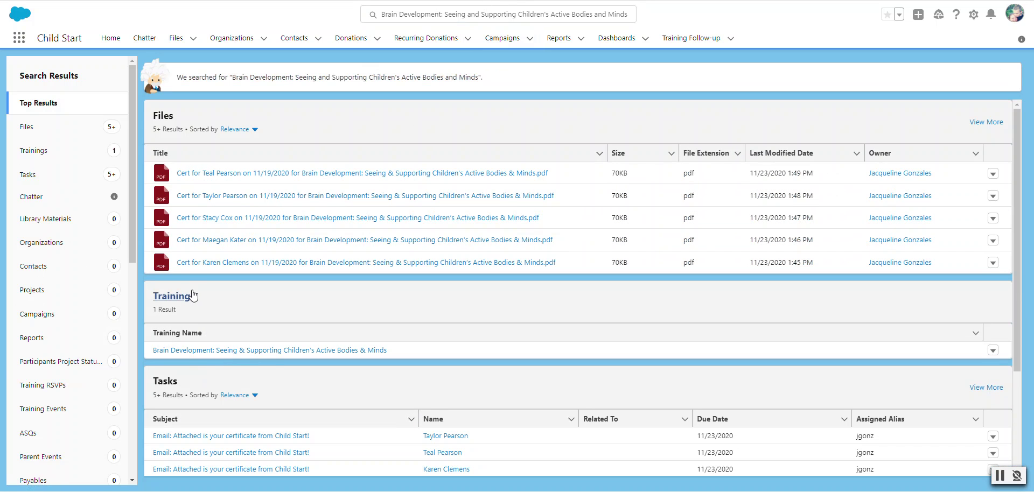
pyautogui.click(203, 353)
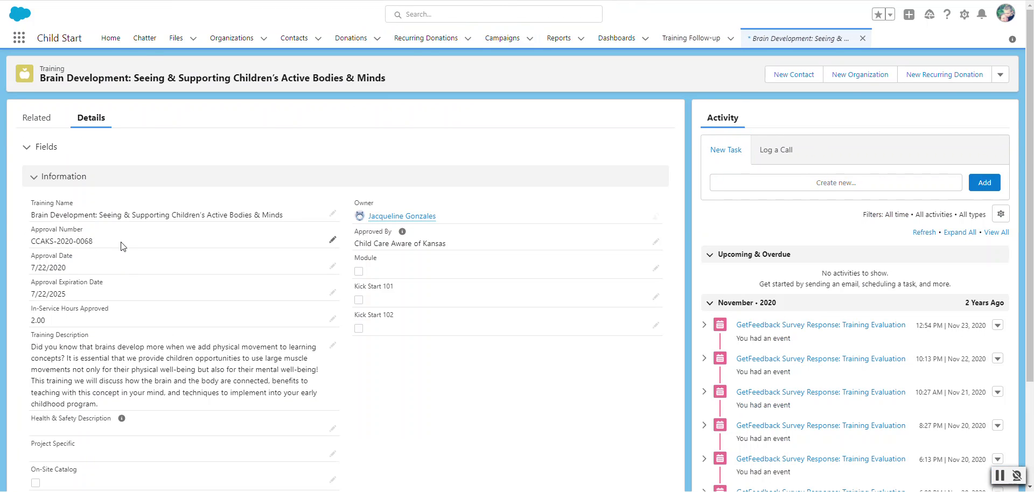
# - Copy the approval number CCAKS-2020-0068 from the training record into the new class's Approval Number in WorkLife Systems
pyautogui.moveTo(93, 241); pyautogui.dragTo(33, 242)
pyautogui.hotkey('ctrl', 'c')
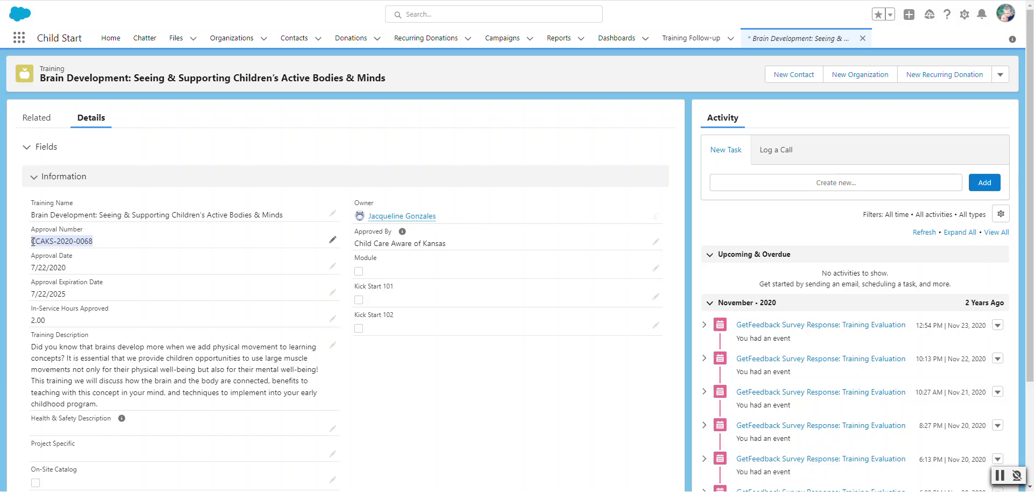
pyautogui.hotkey('alt', 'Tab')
pyautogui.click(570, 241)
pyautogui.hotkey('ctrl', 'v')
# - Check the approval date in the Salesforce training record and set the class's Approval Date to 07/22/2020
pyautogui.hotkey('alt', 'Tab')
pyautogui.hotkey('alt', 'Tab')
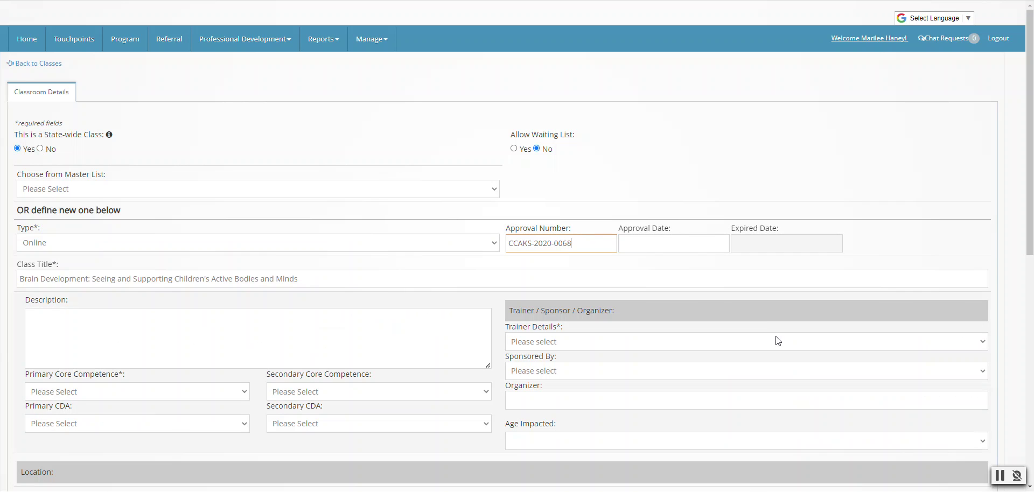
pyautogui.click(674, 243)
pyautogui.write('07/')
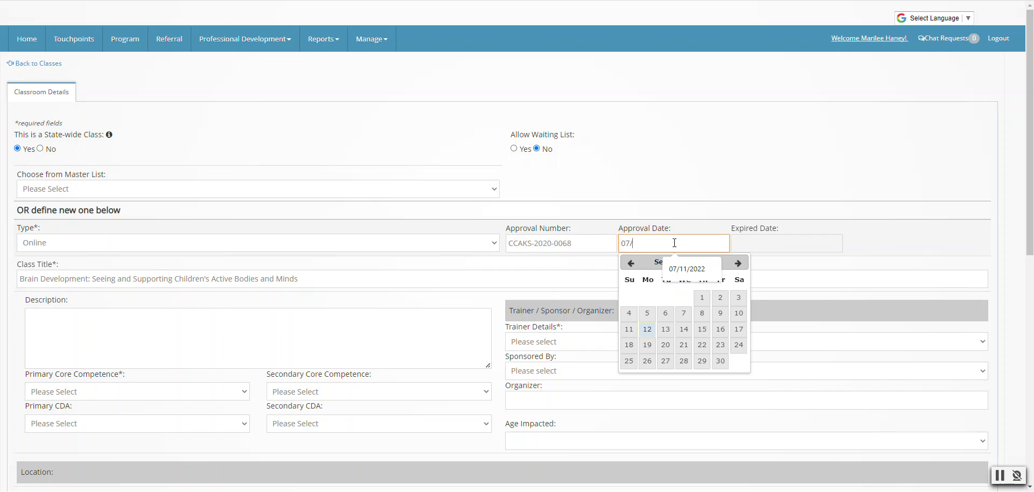
pyautogui.write('22/2020')
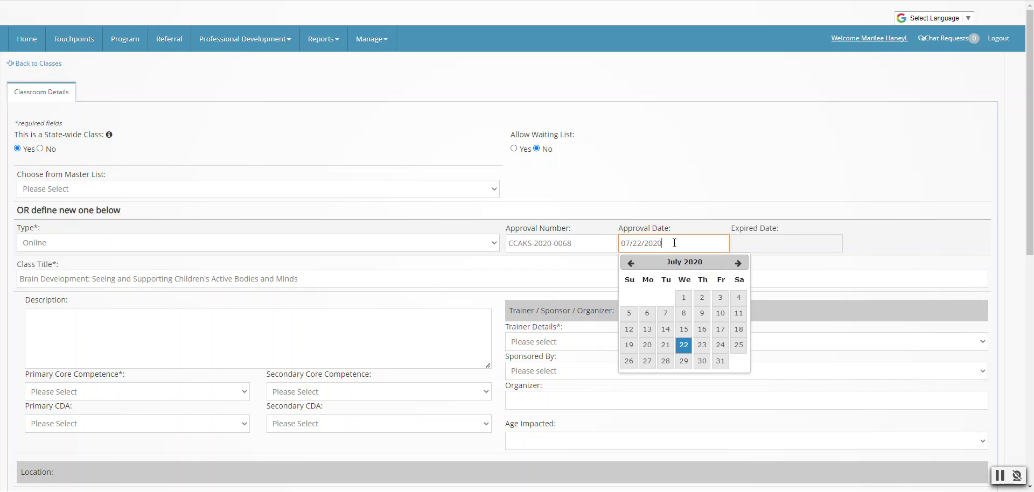
pyautogui.click(683, 345)
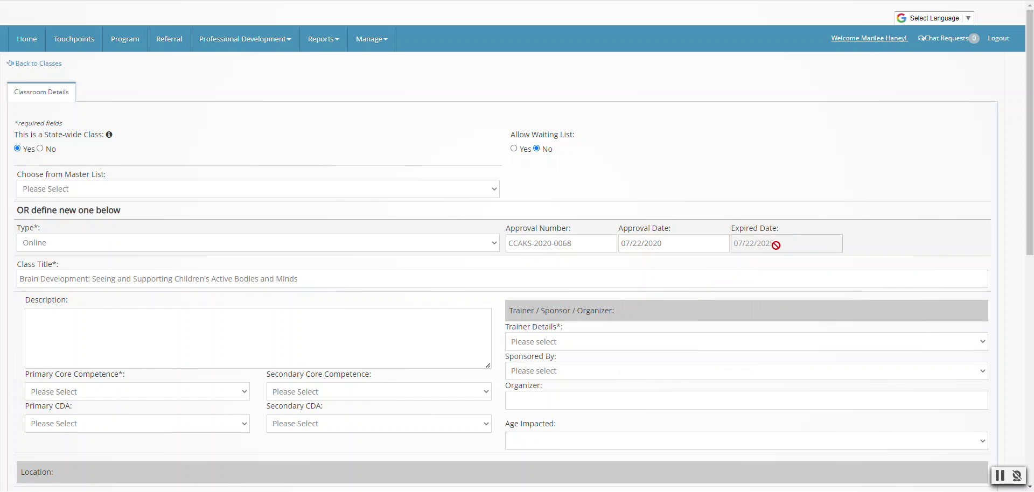
# - Copy the full training description from the Salesforce training record into the new class's Description in WorkLife Systems
pyautogui.click(210, 336)
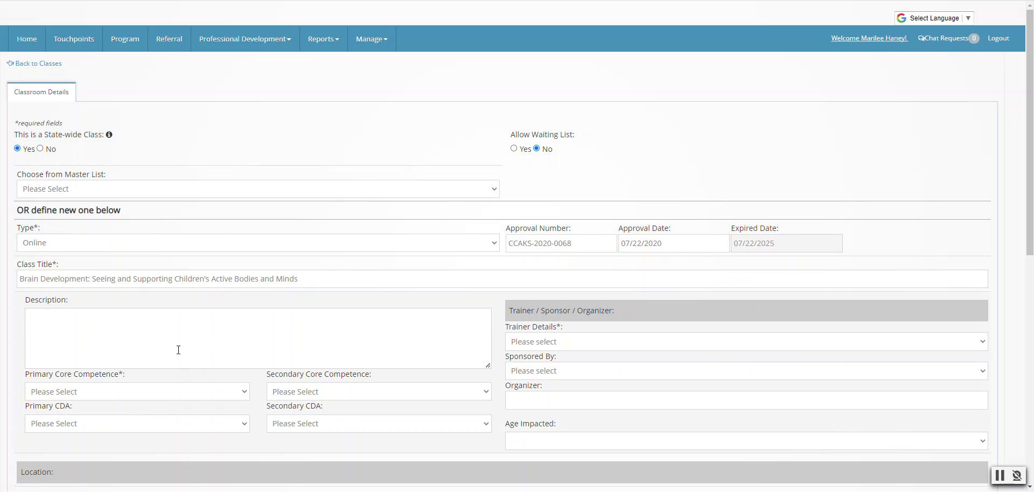
pyautogui.hotkey('alt', 'Tab')
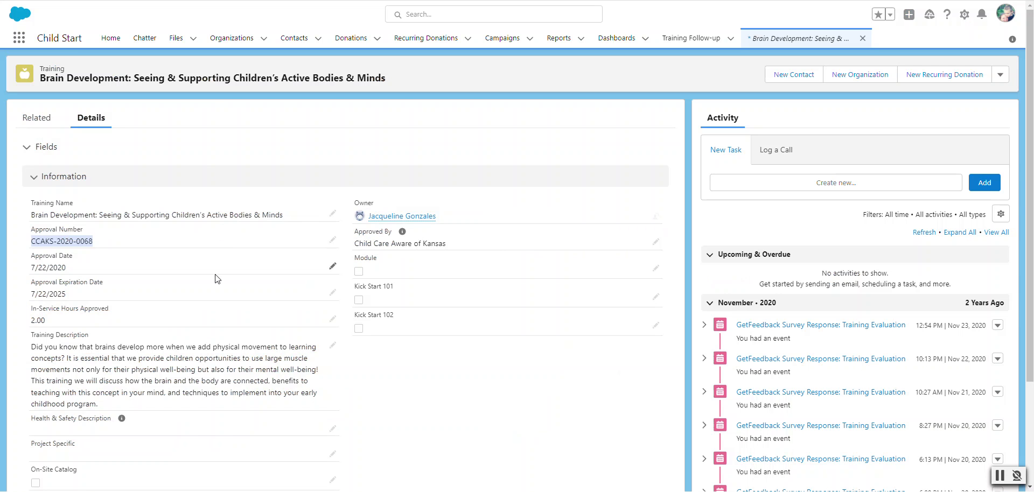
pyautogui.moveTo(32, 349); pyautogui.dragTo(131, 407)
pyautogui.hotkey('ctrl', 'c')
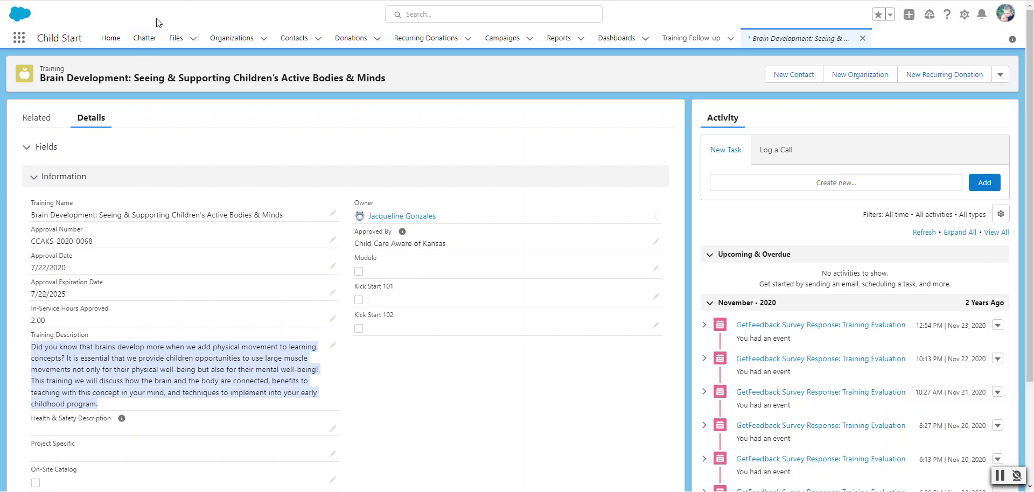
pyautogui.hotkey('alt', 'Tab')
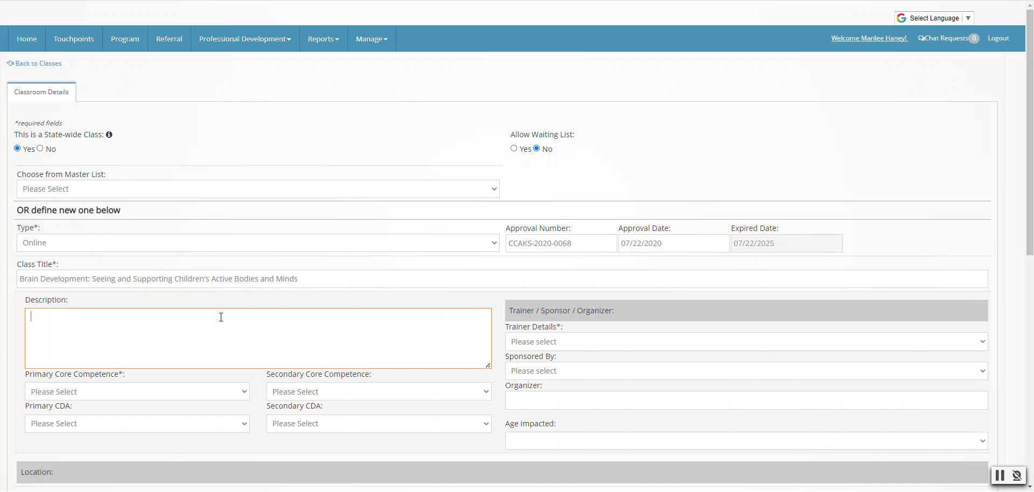
pyautogui.hotkey('ctrl', 'v')
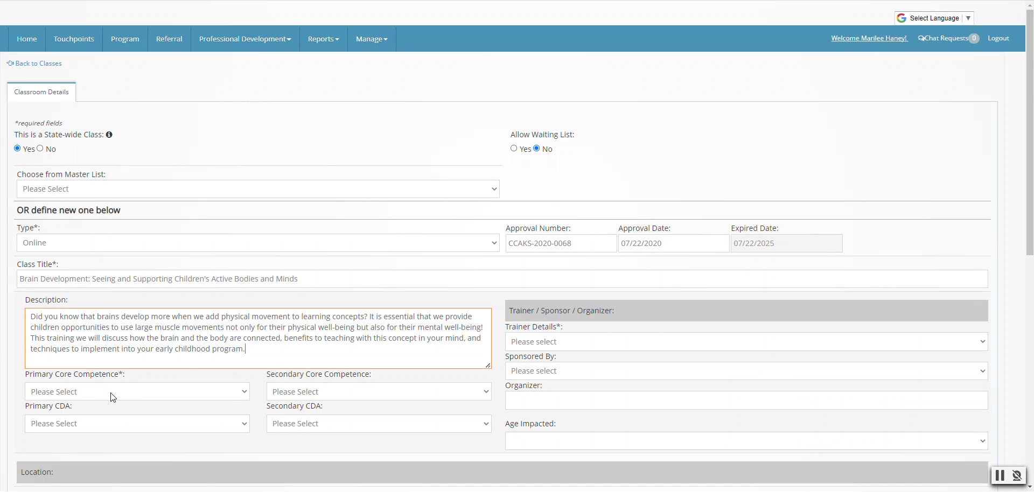
# - Check the training's core competencies in Salesforce and set the class's Primary Core Competence to Learning Environment and Curriculum in WorkLife Systems
pyautogui.hotkey('alt', 'Tab')
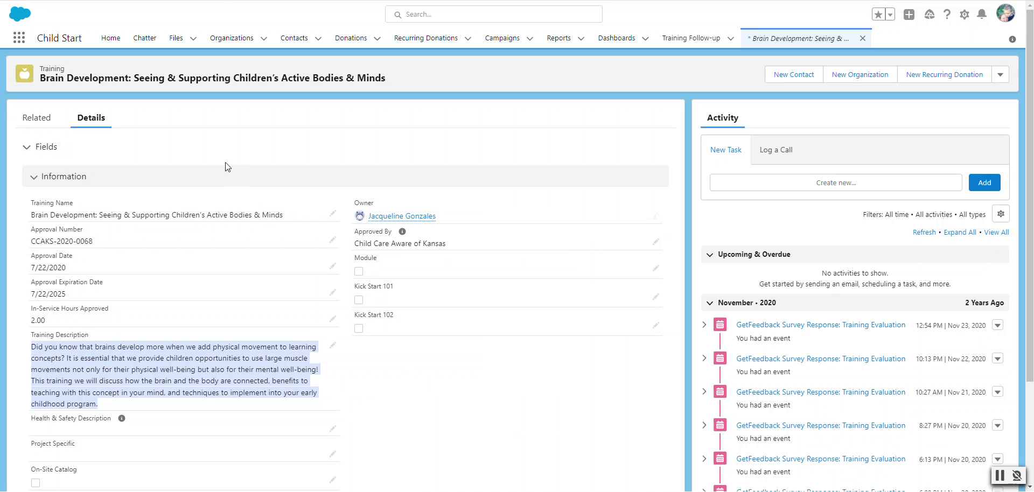
pyautogui.click(50, 123)
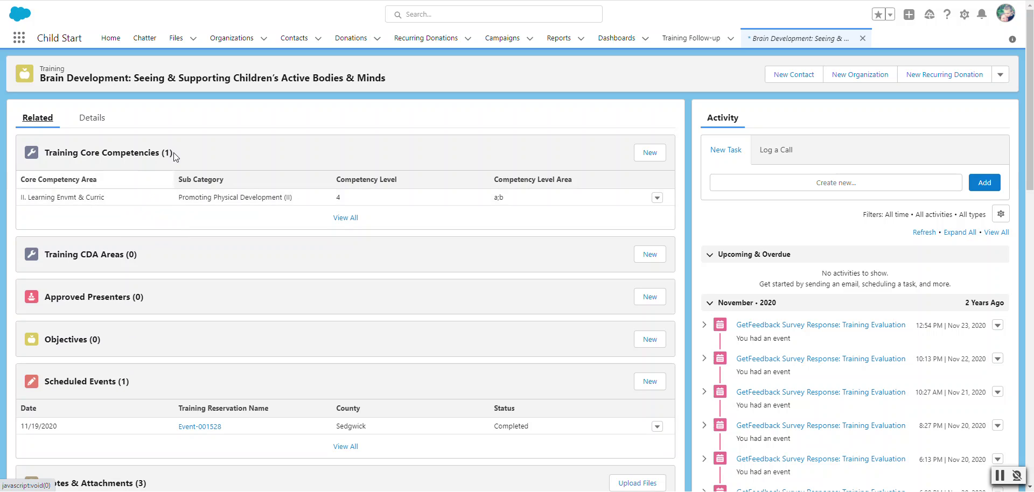
pyautogui.click(334, 0)
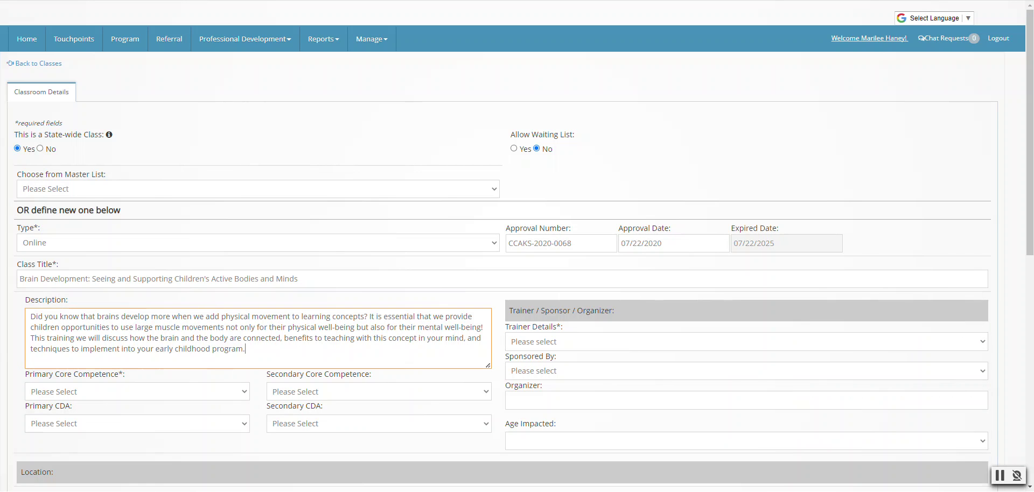
pyautogui.click(231, 397)
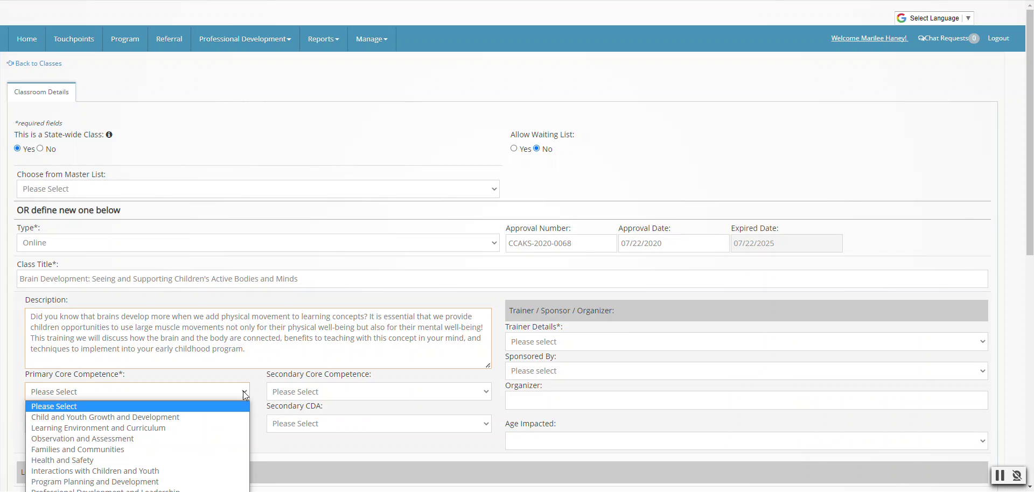
pyautogui.click(214, 428)
# - Check the Salesforce record for further competencies and CDA areas, and set the class's Primary CDA to Safe, Healthy, Learning Environment
pyautogui.hotkey('ctrl', 'Tab')
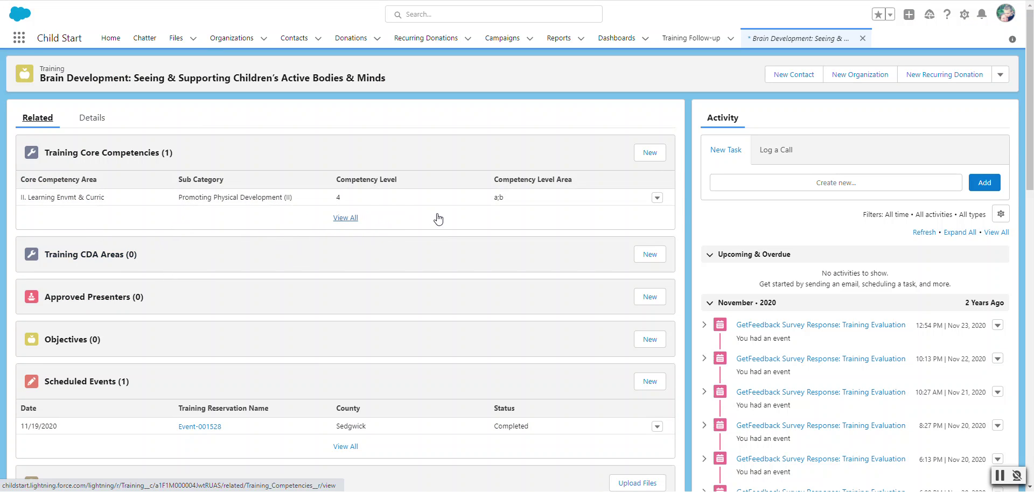
pyautogui.hotkey('ctrl', 'Tab')
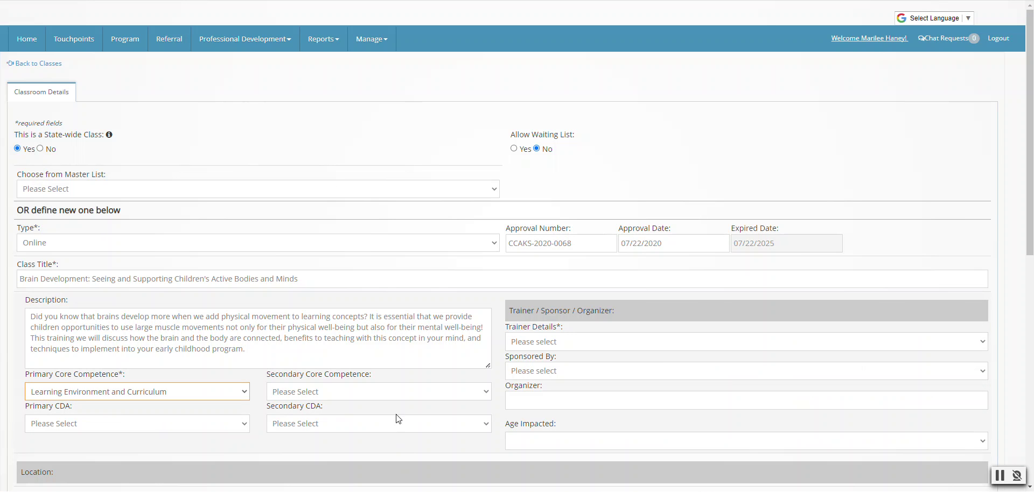
pyautogui.hotkey('ctrl', 'Tab')
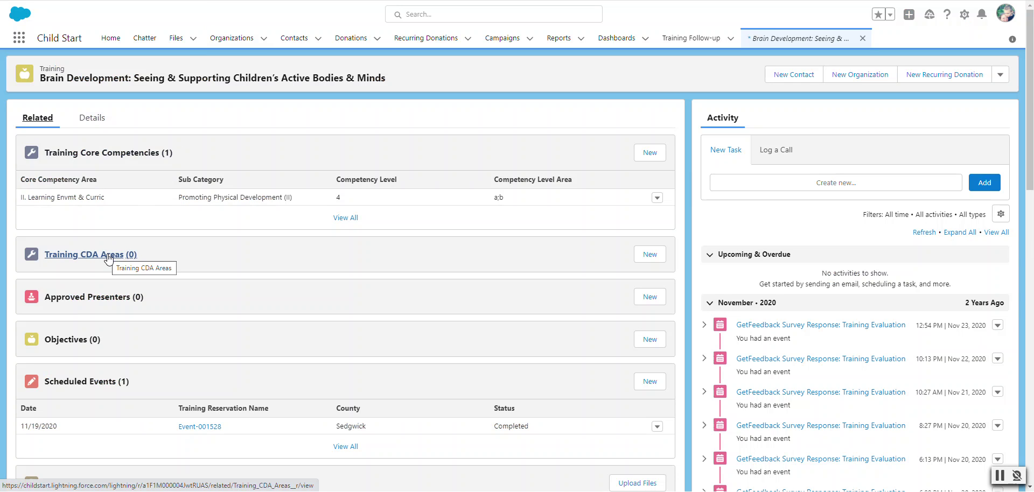
pyautogui.hotkey('ctrl', 'Tab')
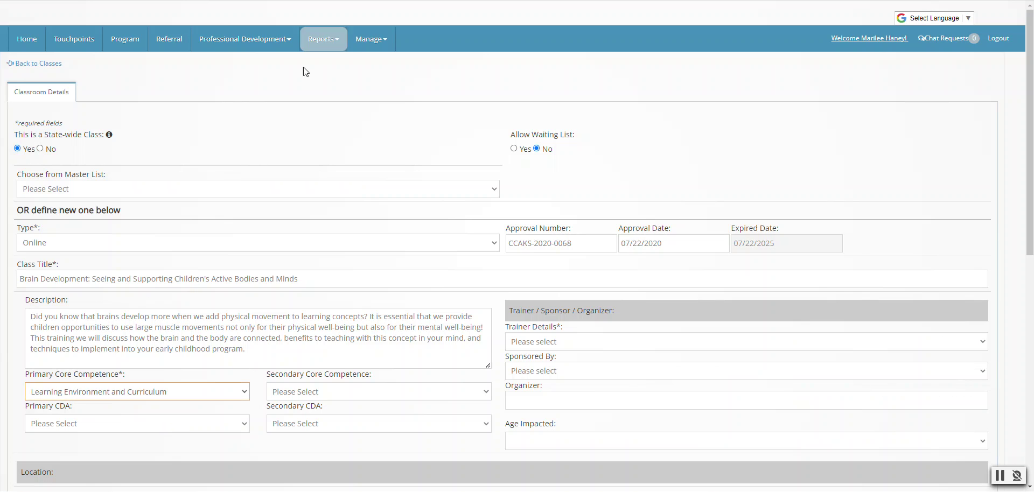
pyautogui.click(149, 428)
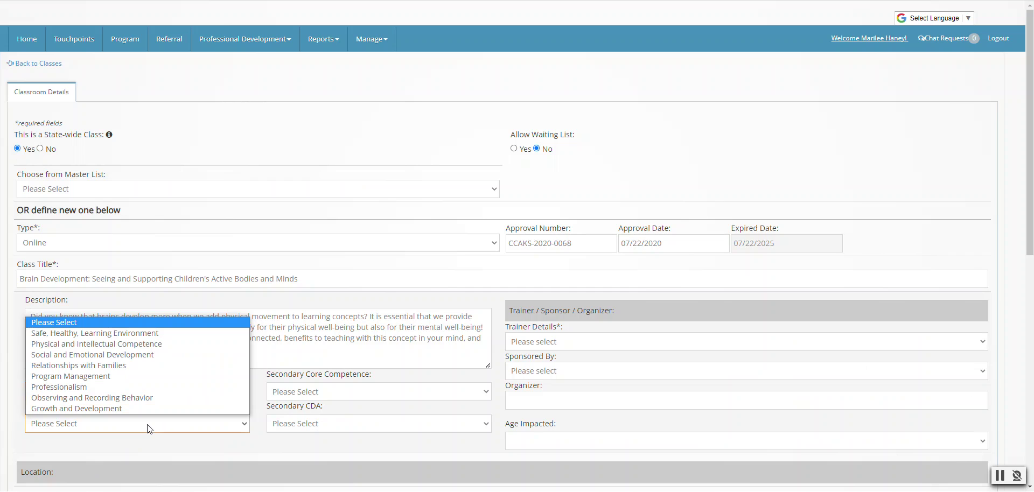
pyautogui.click(142, 437)
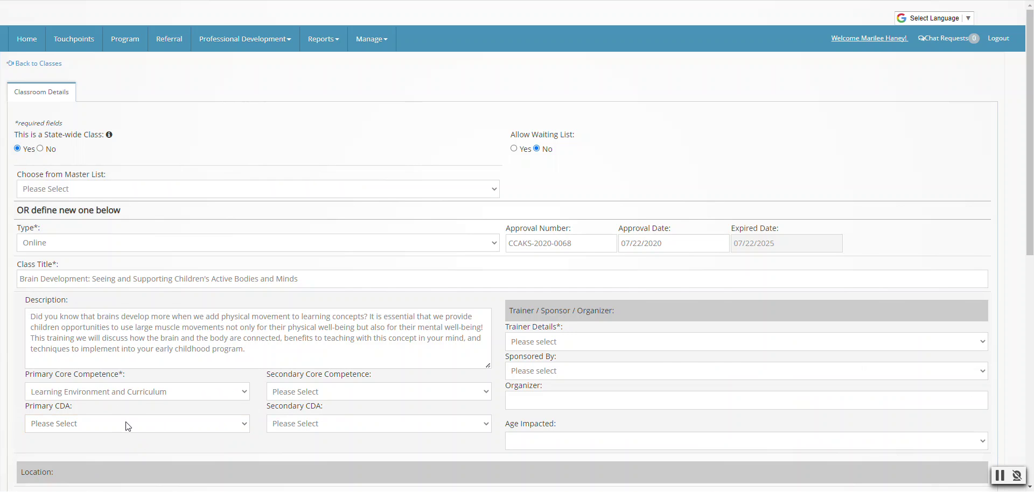
pyautogui.click(127, 426)
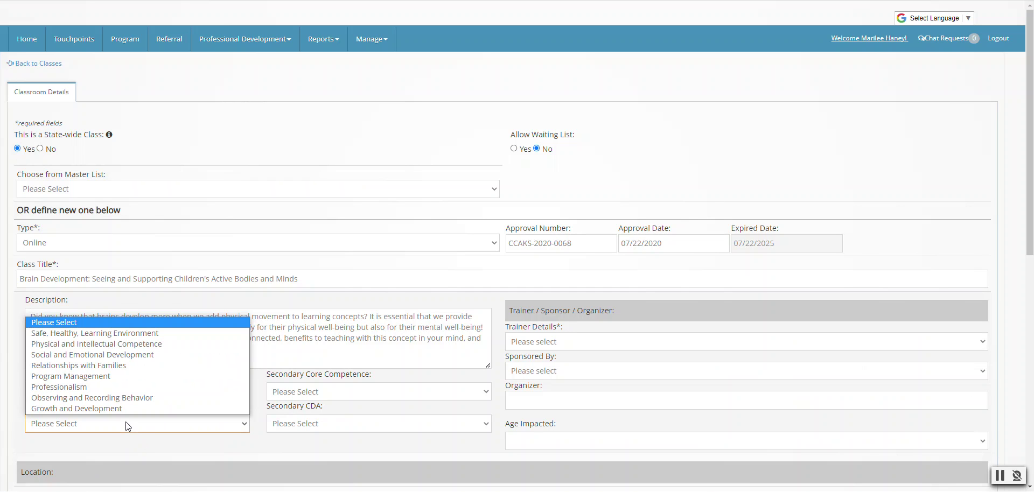
pyautogui.click(165, 334)
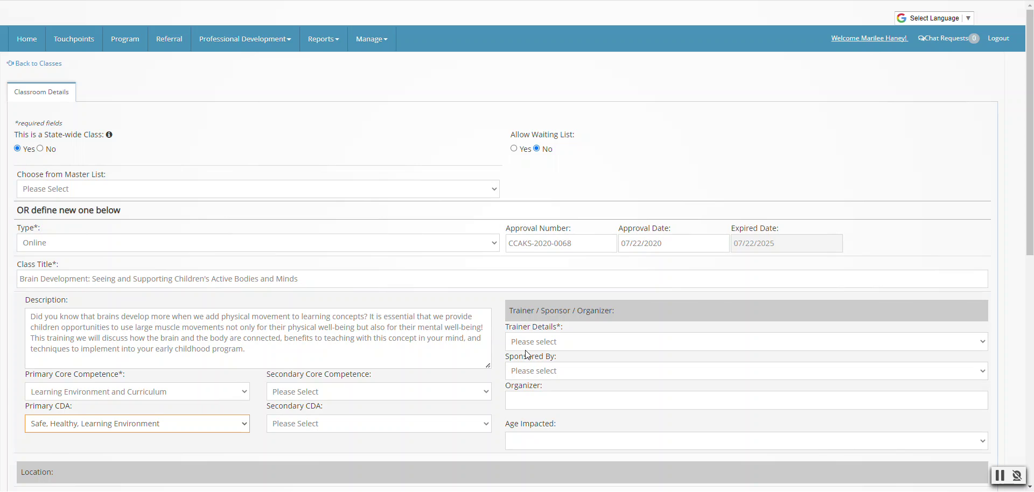
# - Check the 11/29 entry in the Google Sheets Training Plan and set the class's Trainer Details to the first trainer listed in WorkLife Systems
pyautogui.click(606, 346)
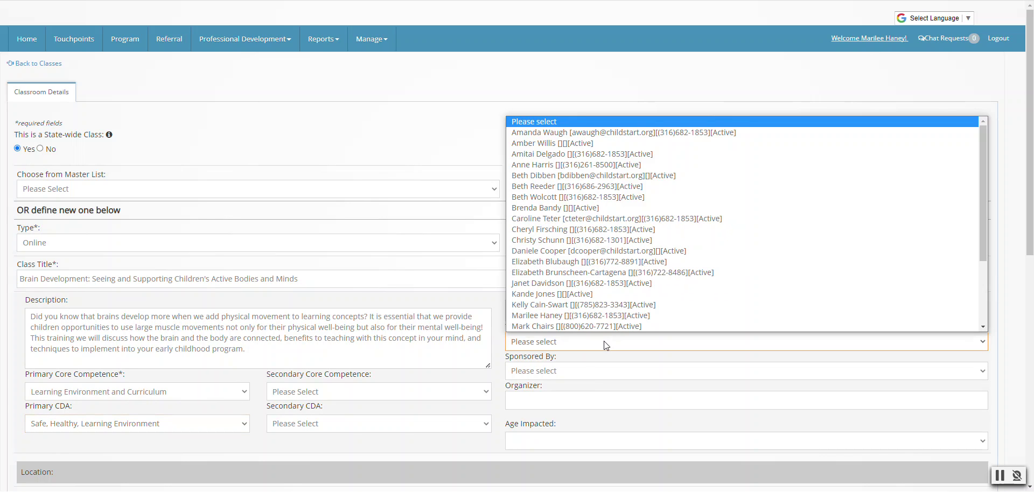
pyautogui.press('j')
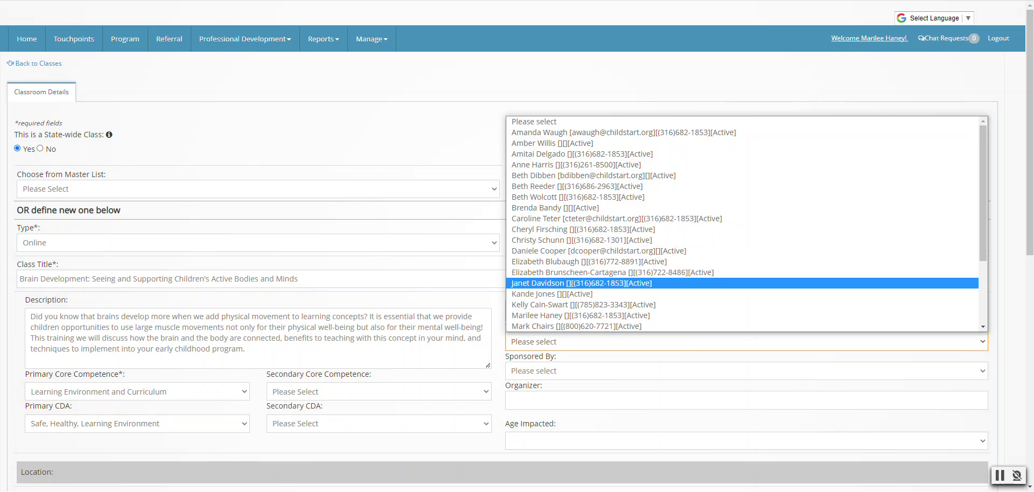
pyautogui.click(156, 1)
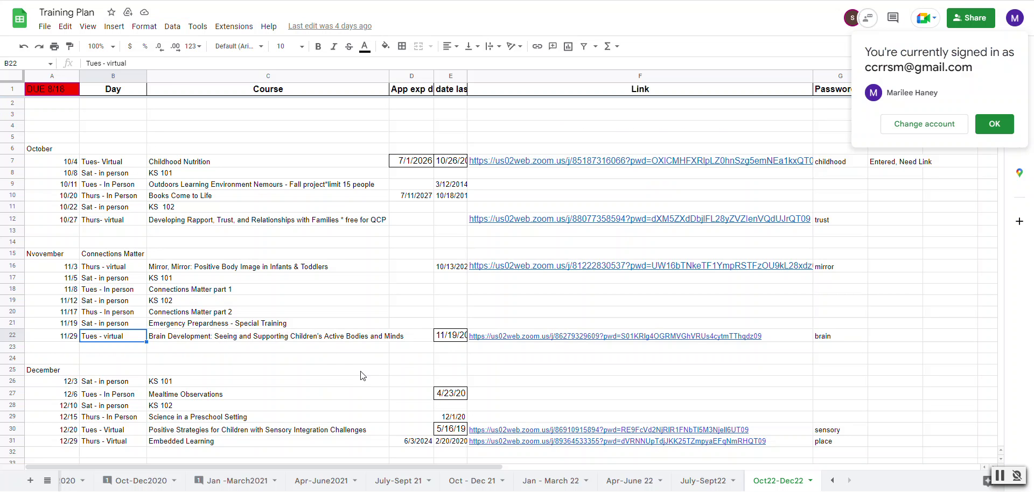
pyautogui.click(259, 1)
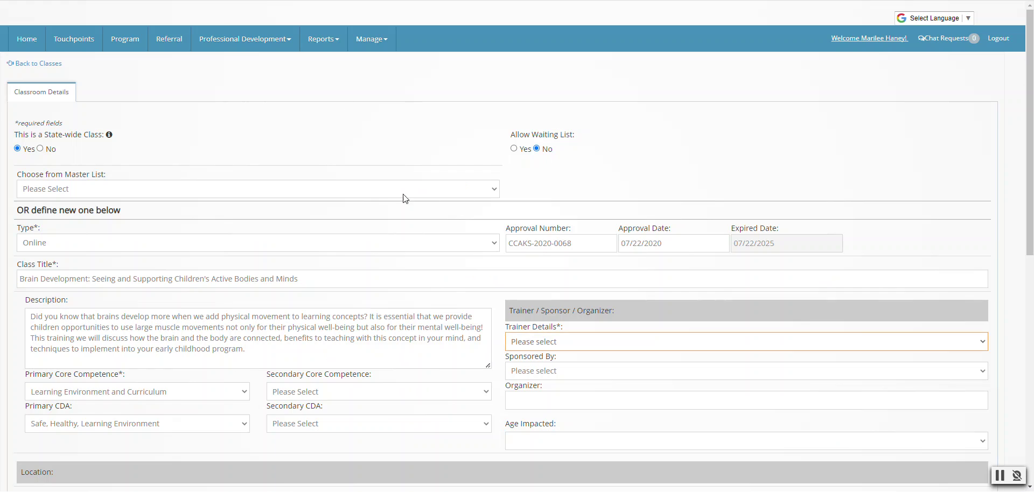
pyautogui.click(594, 340)
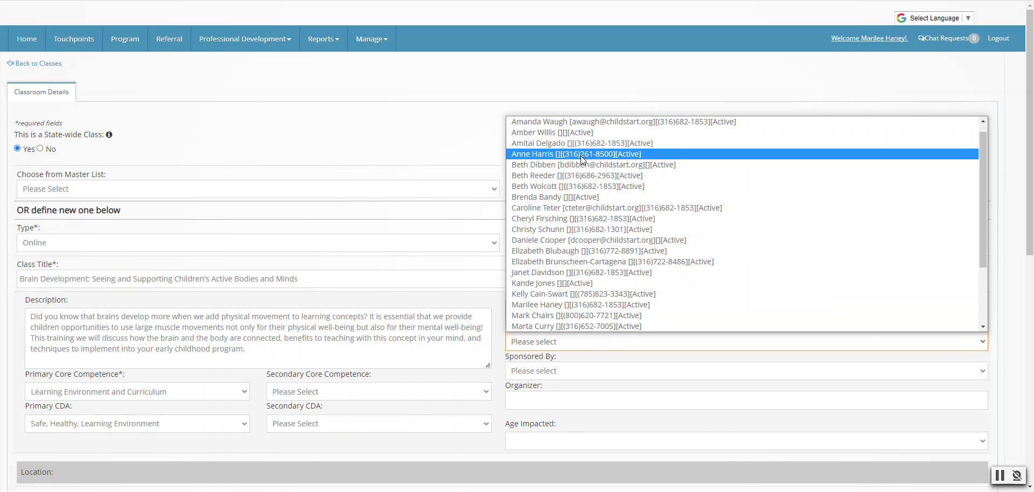
pyautogui.click(580, 122)
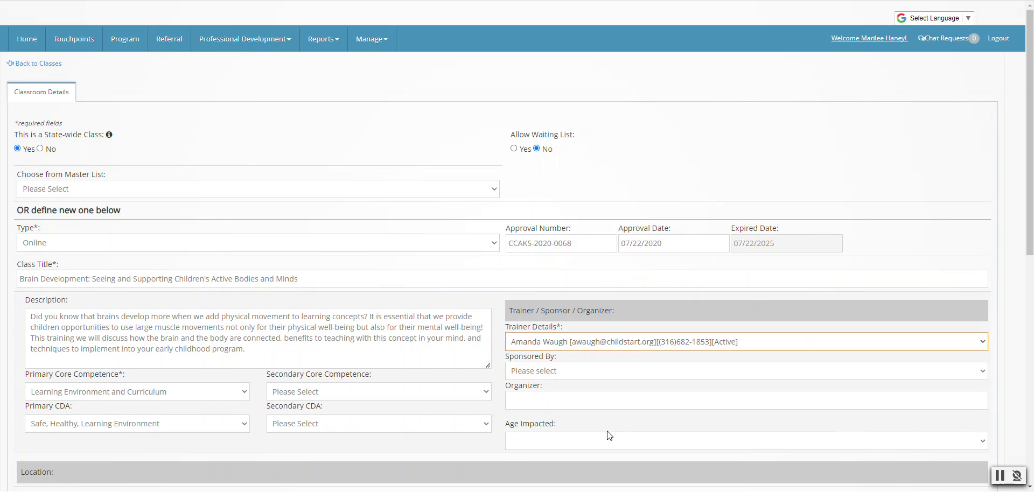
# - Look at the Sponsored By options without choosing one, and set the class's Organizer to Child Start
pyautogui.click(594, 371)
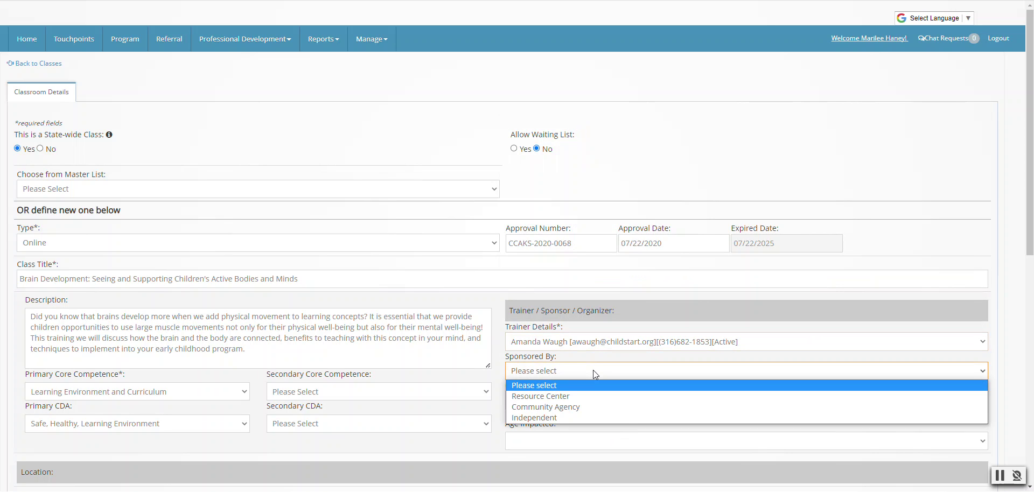
pyautogui.click(636, 296)
pyautogui.click(598, 401)
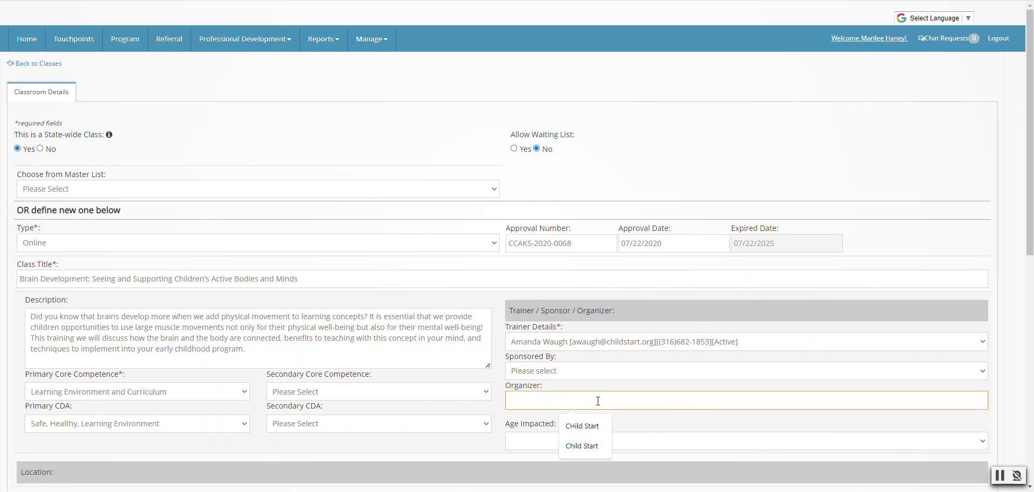
pyautogui.click(589, 452)
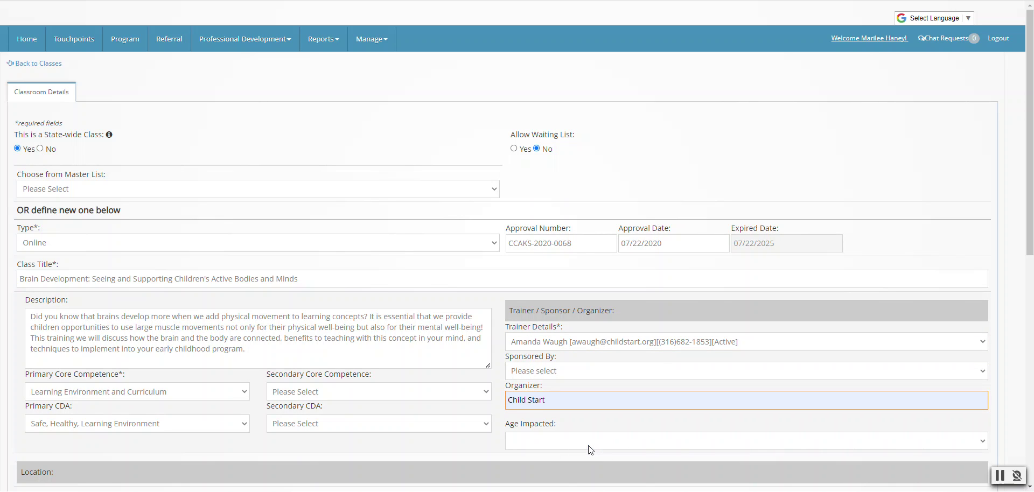
# - Check the approved ages in the Salesforce record's additional fields and set the class's Age Impacted to 0 – 2 Years Infant/Toddler in WorkLife Systems
pyautogui.click(575, 442)
pyautogui.click(574, 442)
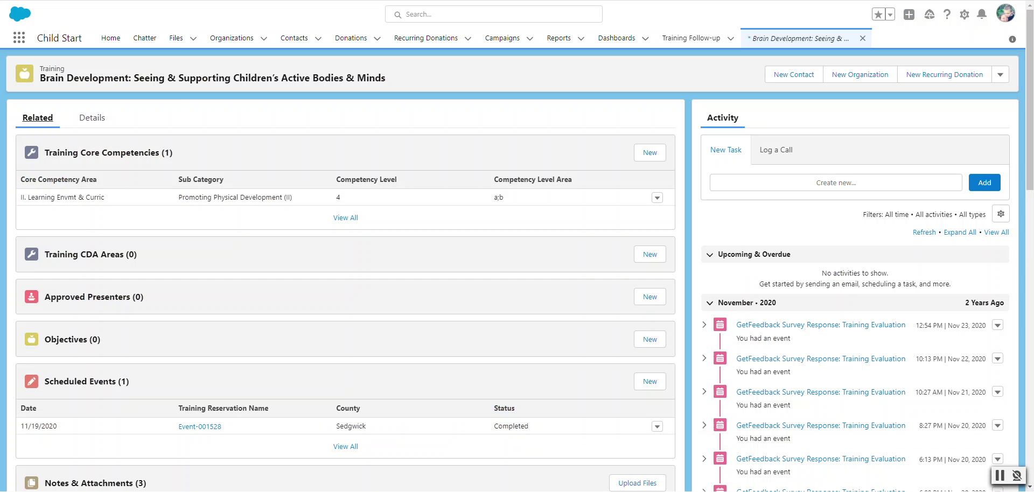
pyautogui.click(93, 118)
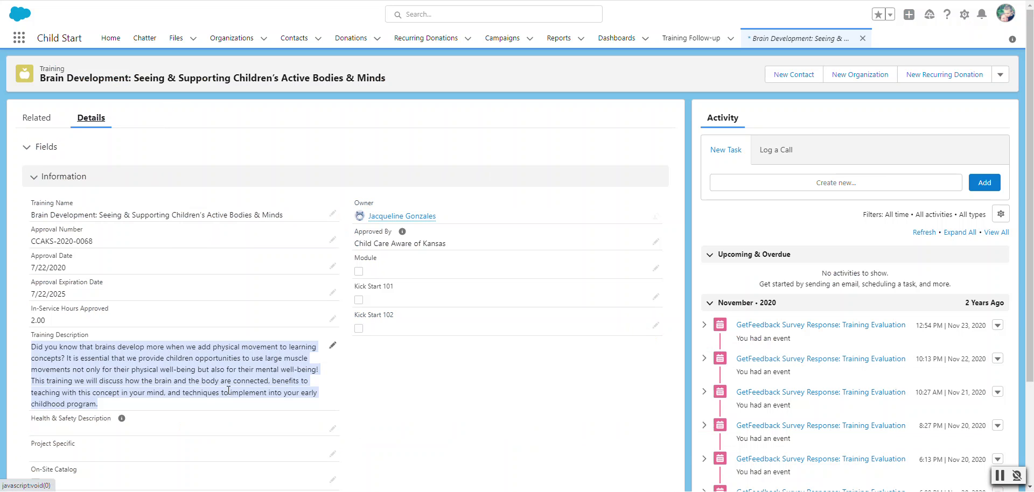
pyautogui.scroll(-3, 229, 395)
pyautogui.scroll(-2, 229, 395)
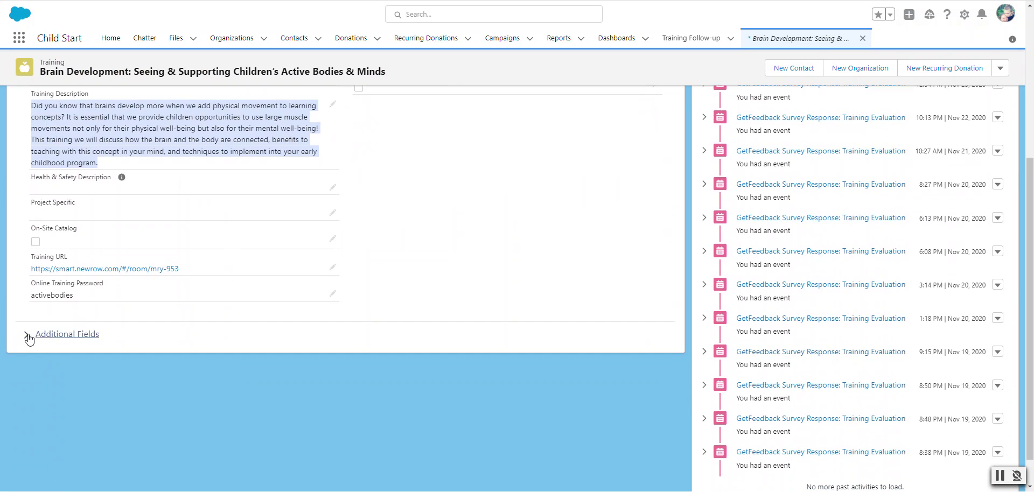
pyautogui.click(28, 337)
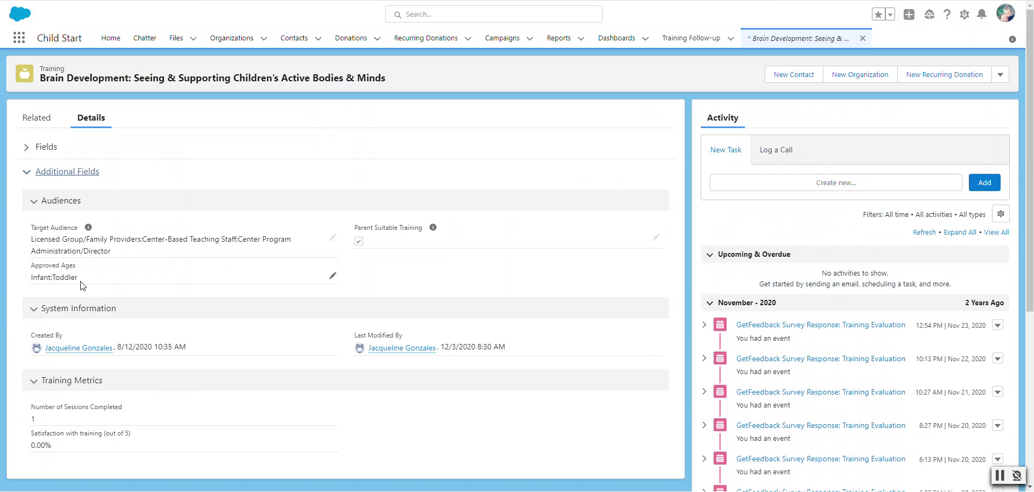
pyautogui.hotkey('ctrl', 'Tab')
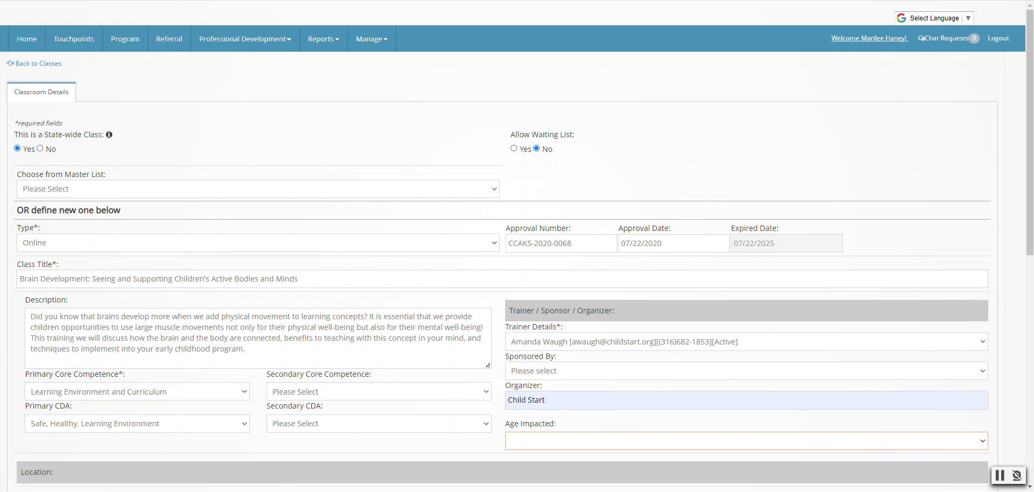
pyautogui.click(676, 445)
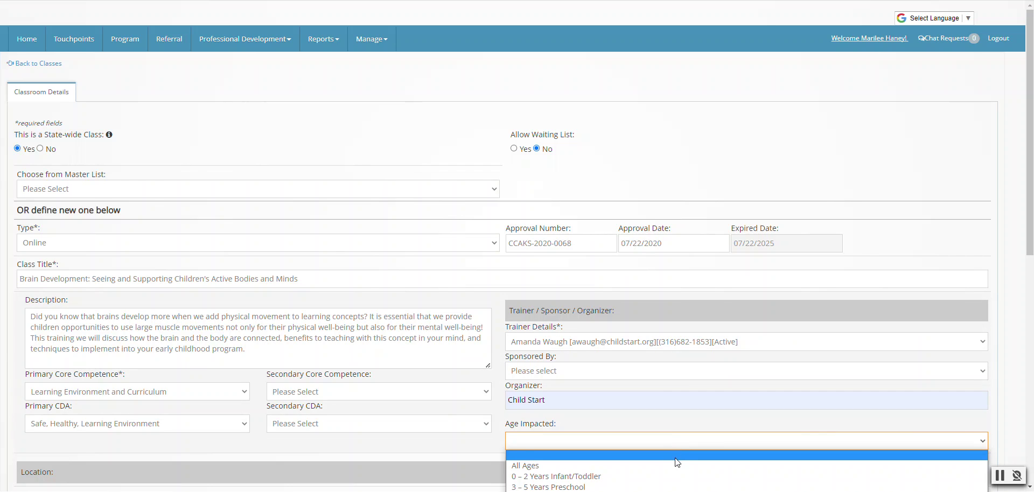
pyautogui.click(672, 477)
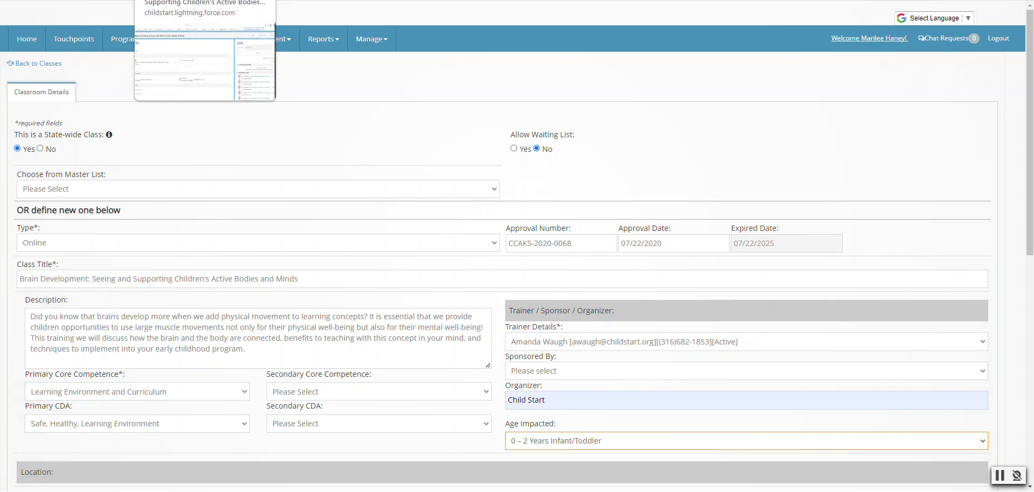
pyautogui.click(609, 442)
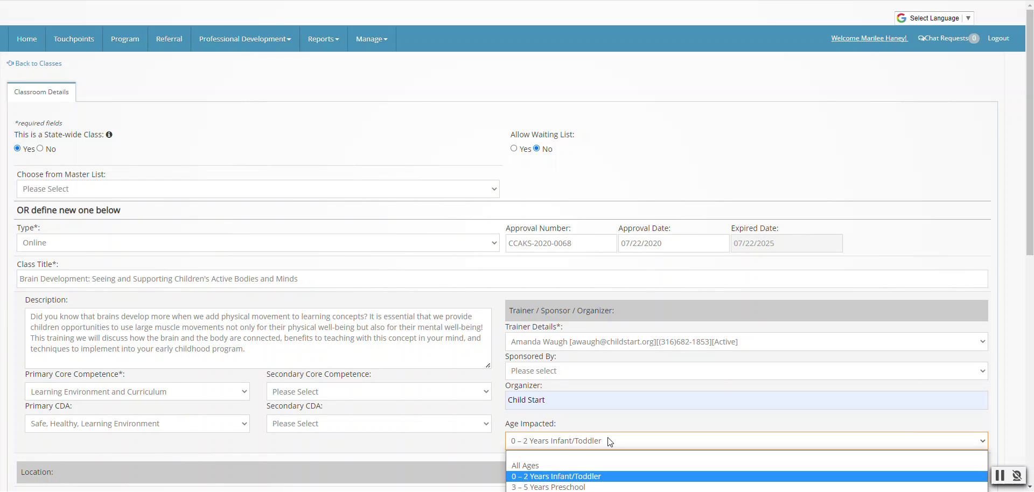
pyautogui.click(678, 418)
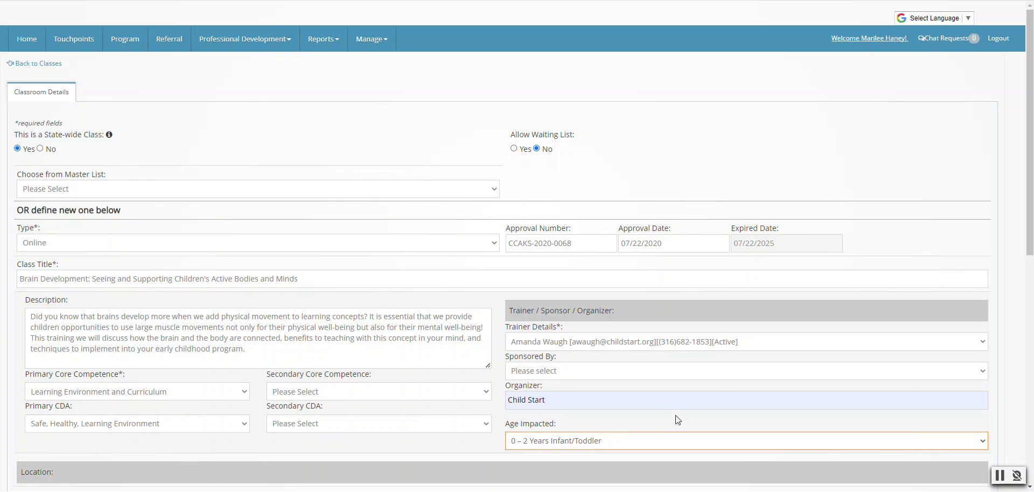
# - Check the online location in the WLS Training Entry Standards Word document and set the class's Address to Live Online Child Start in WorkLife Systems
pyautogui.scroll(-4, 488, 418)
pyautogui.scroll(-2, 488, 419)
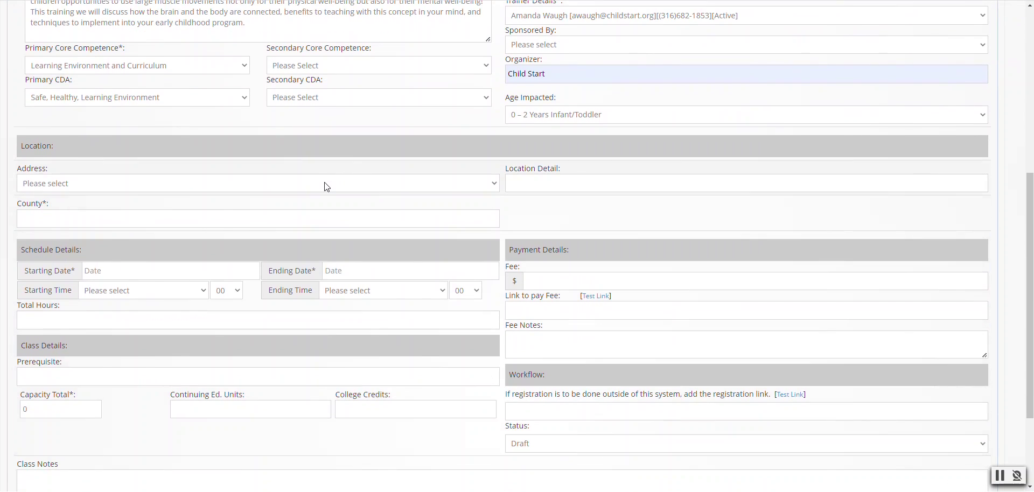
pyautogui.click(326, 186)
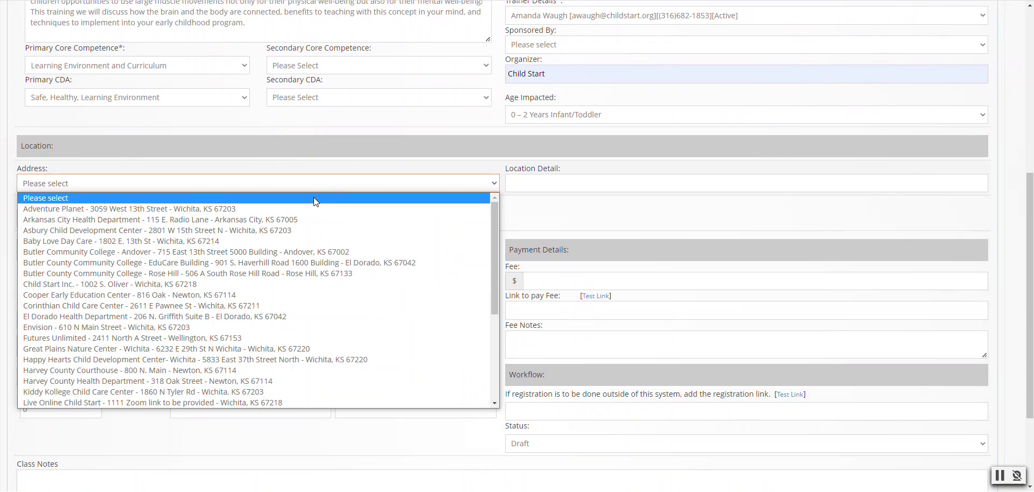
pyautogui.click(314, 198)
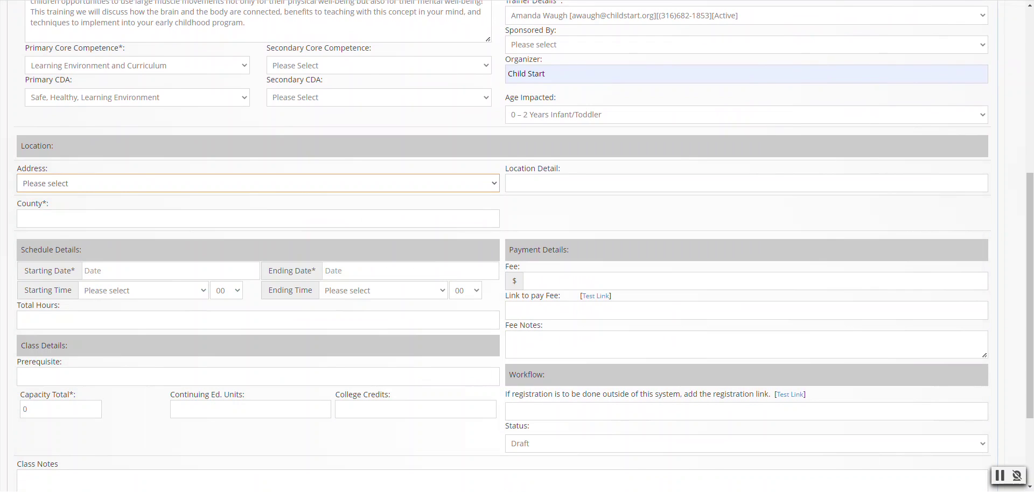
pyautogui.moveTo(462, 491)
pyautogui.click(425, 470)
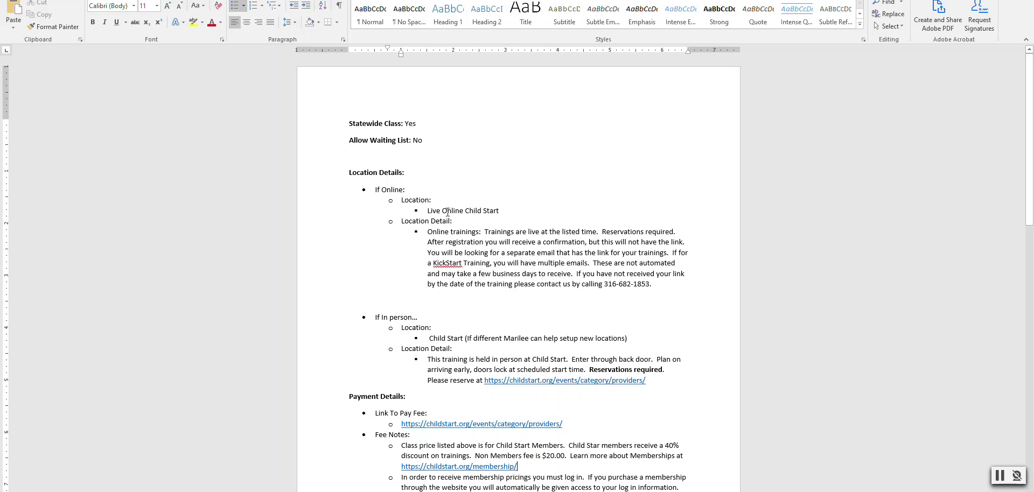
pyautogui.moveTo(446, 210); pyautogui.dragTo(428, 210)
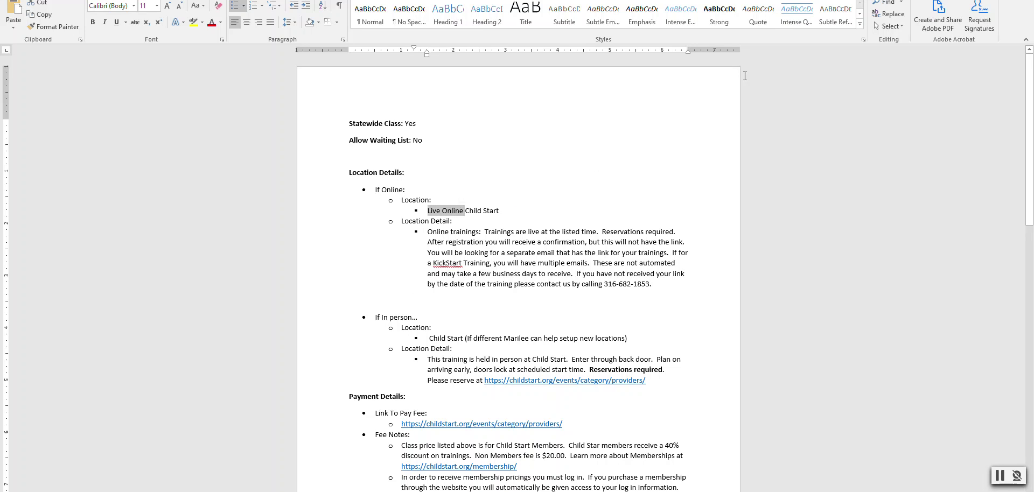
pyautogui.click(377, 490)
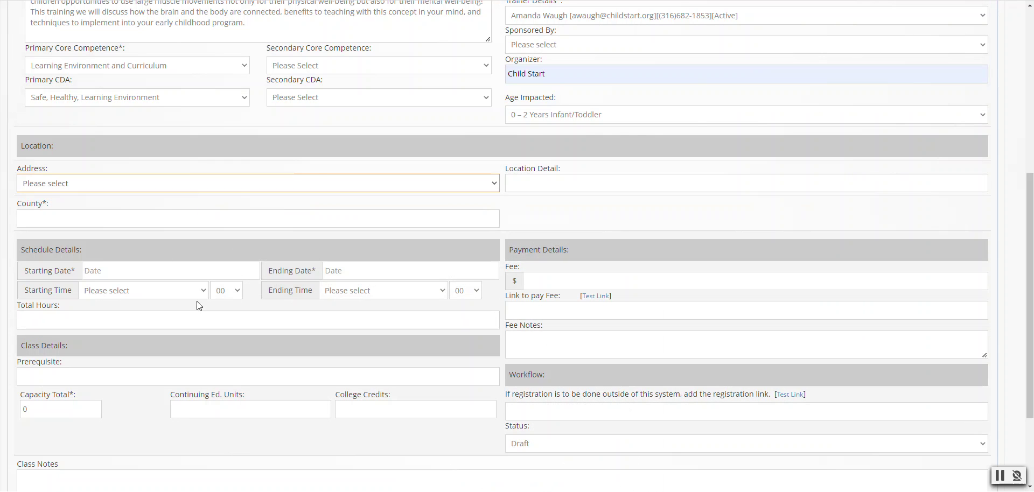
pyautogui.click(325, 187)
pyautogui.scroll(-5, 272, 334)
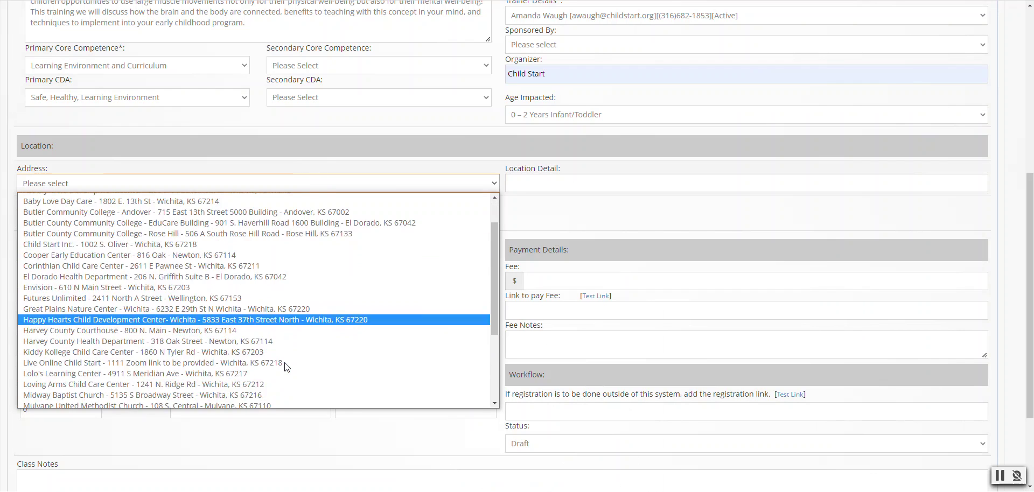
pyautogui.click(264, 298)
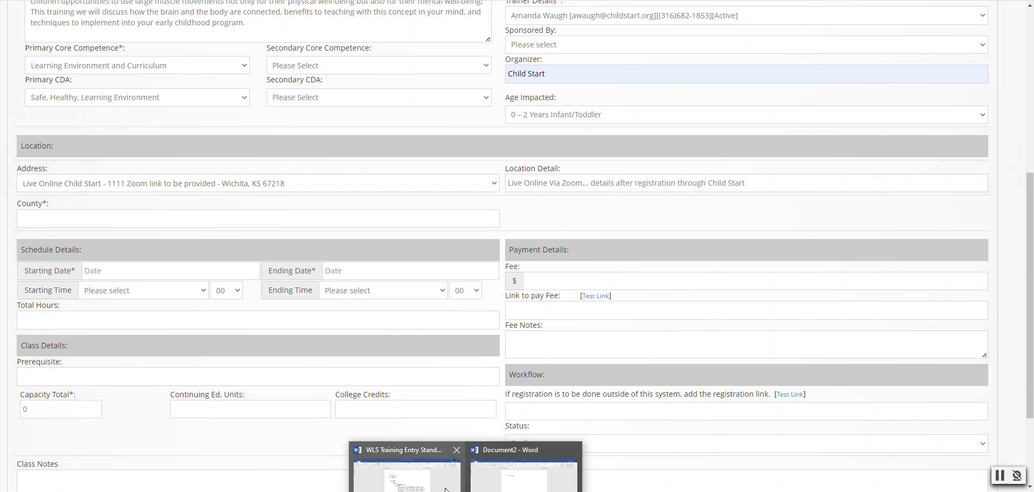
# - Copy the online Location Detail text from the Word entry standards and replace the class's Location Detail with it in WorkLife Systems
pyautogui.click(516, 474)
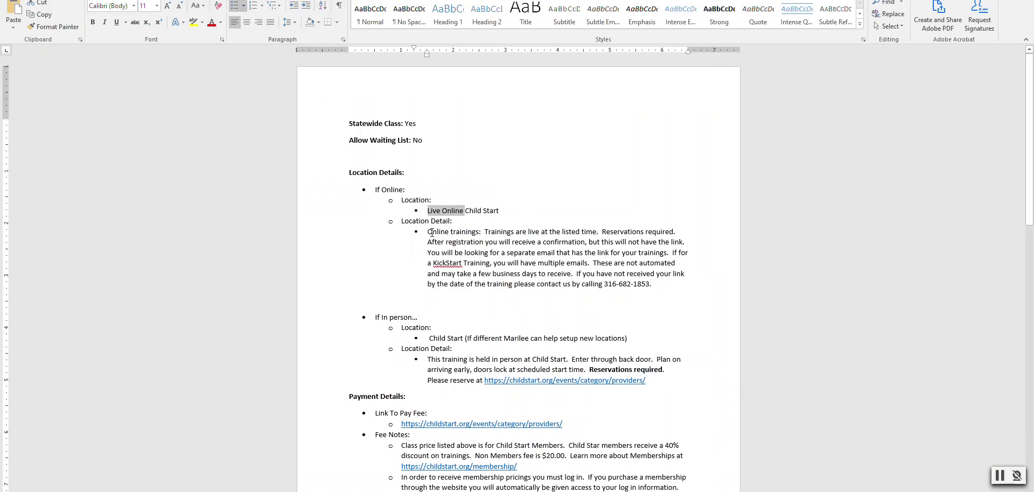
pyautogui.moveTo(428, 232); pyautogui.dragTo(666, 284)
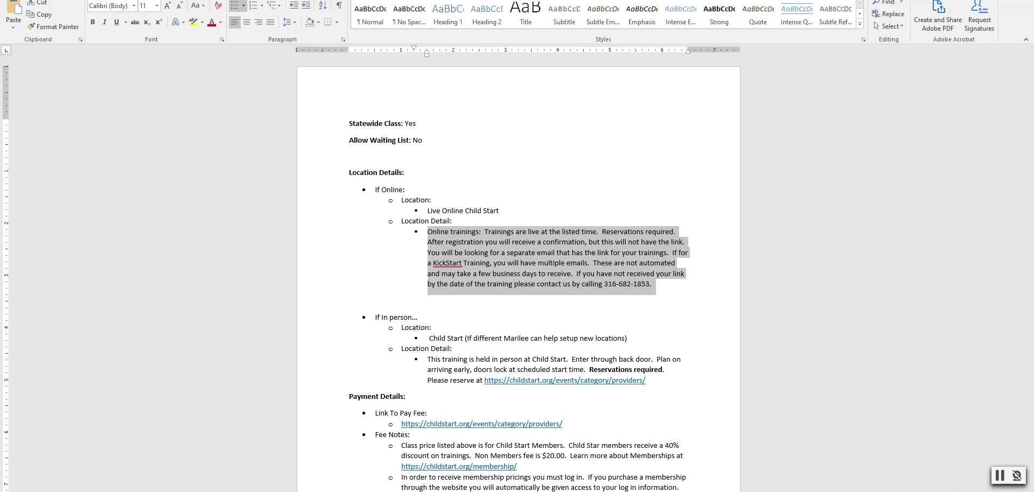
pyautogui.hotkey('alt', 'Tab')
pyautogui.click(596, 183)
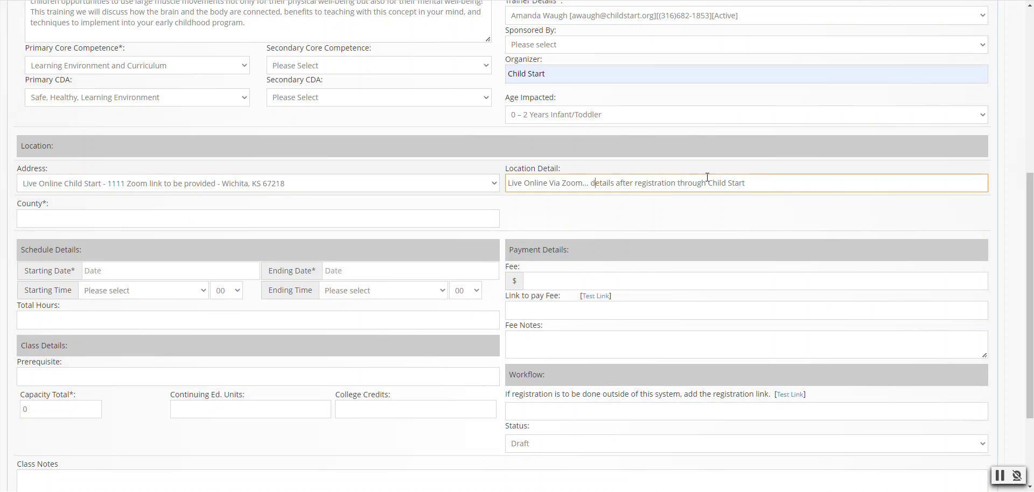
pyautogui.hotkey('ctrl', 'a')
pyautogui.hotkey('ctrl', 'v')
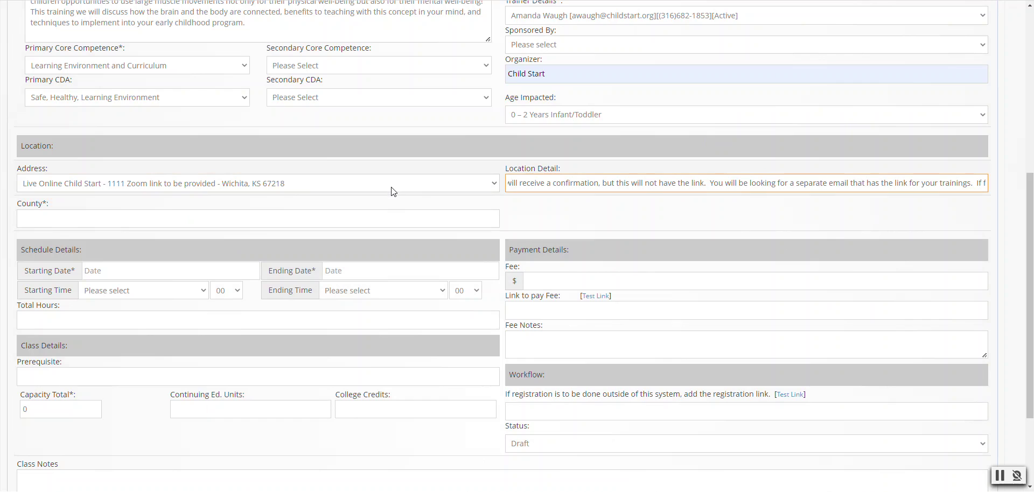
# - Set the class's County to Sedgwick
pyautogui.click(310, 220)
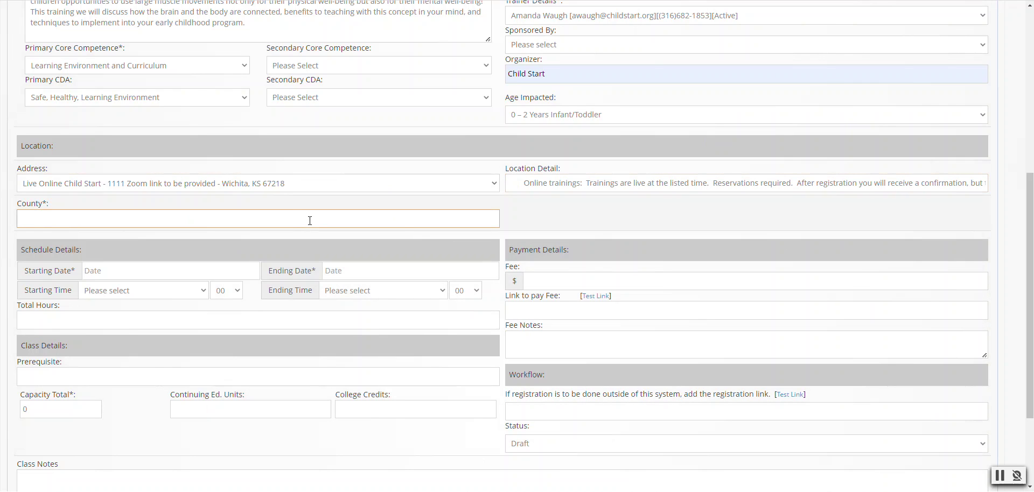
pyautogui.write('Sed')
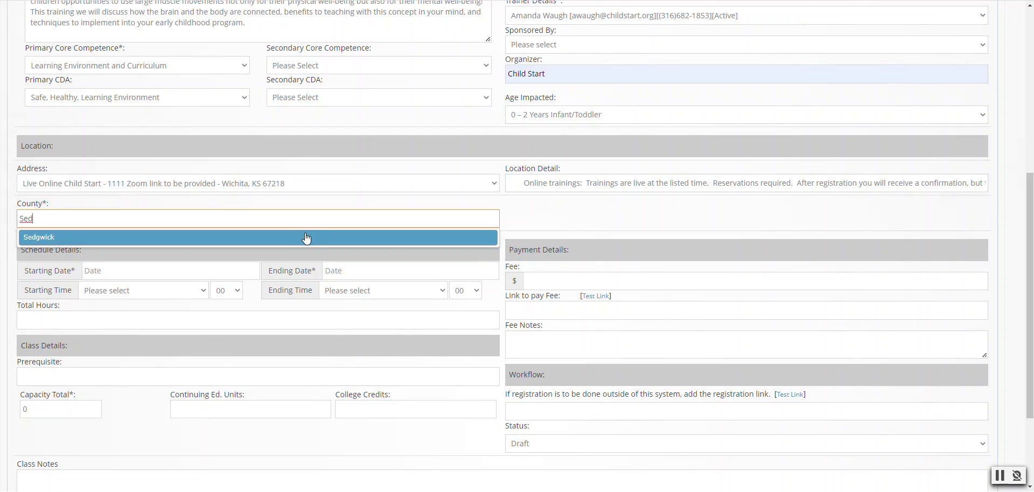
pyautogui.click(305, 233)
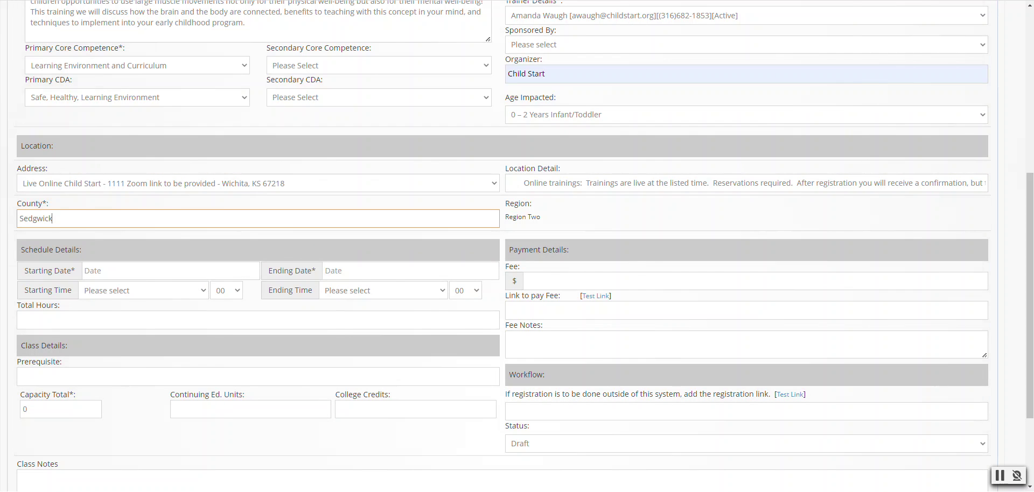
# - Check the training date in the Google Sheets Training Plan and set the class's starting and ending dates to 11/29/2022 in WorkLife Systems
pyautogui.hotkey('ctrl', 'Tab')
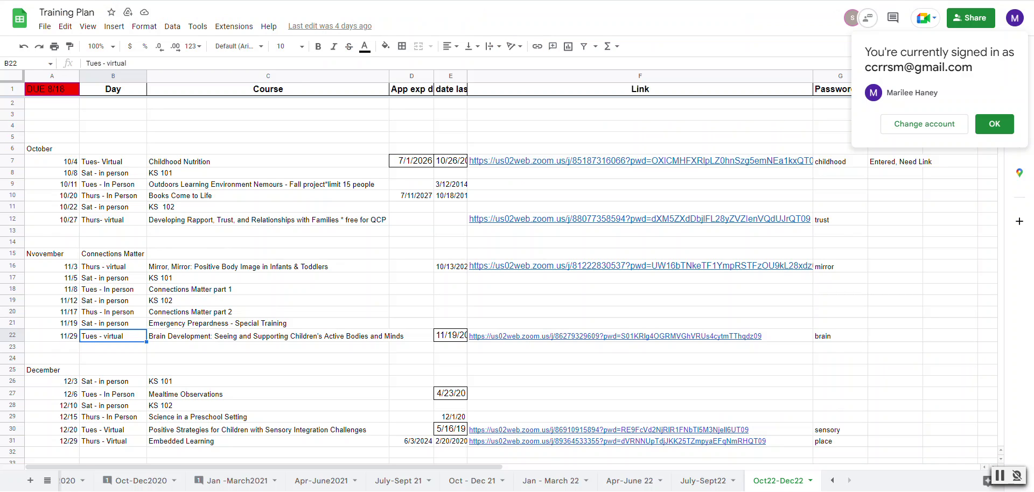
pyautogui.hotkey('ctrl', 'shift', 'Tab')
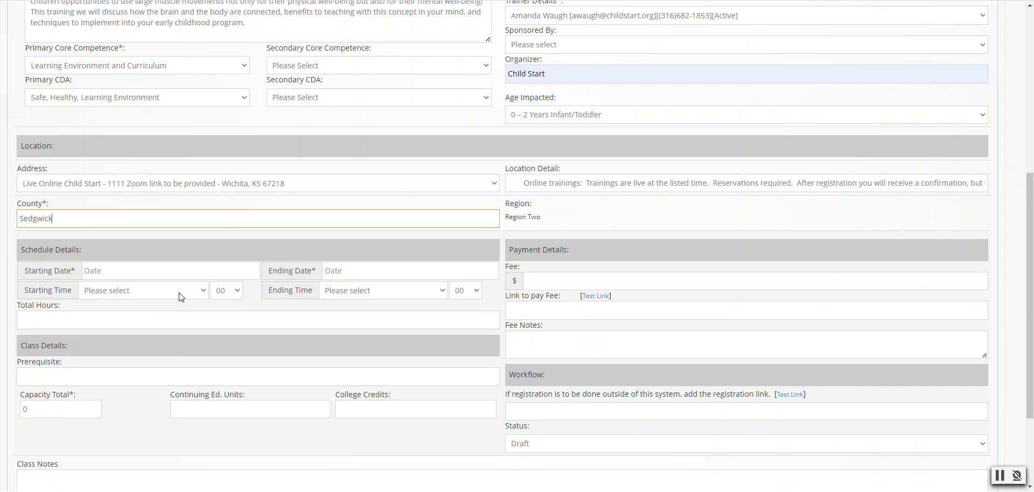
pyautogui.click(198, 293)
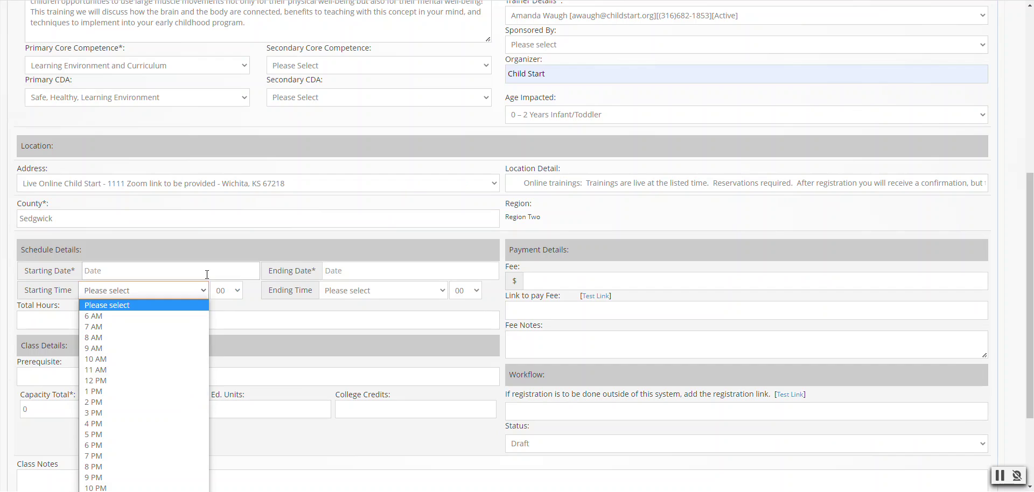
pyautogui.click(221, 274)
pyautogui.click(206, 296)
pyautogui.click(207, 296)
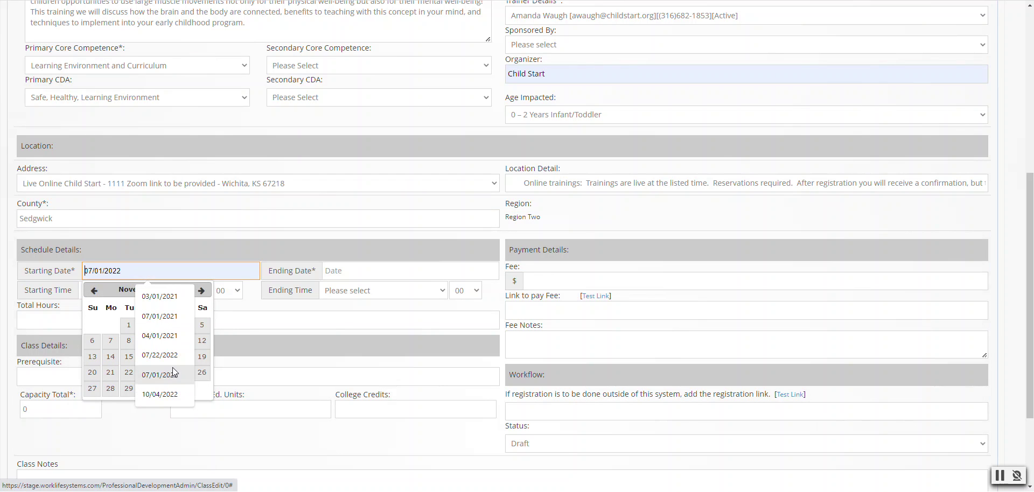
pyautogui.click(129, 389)
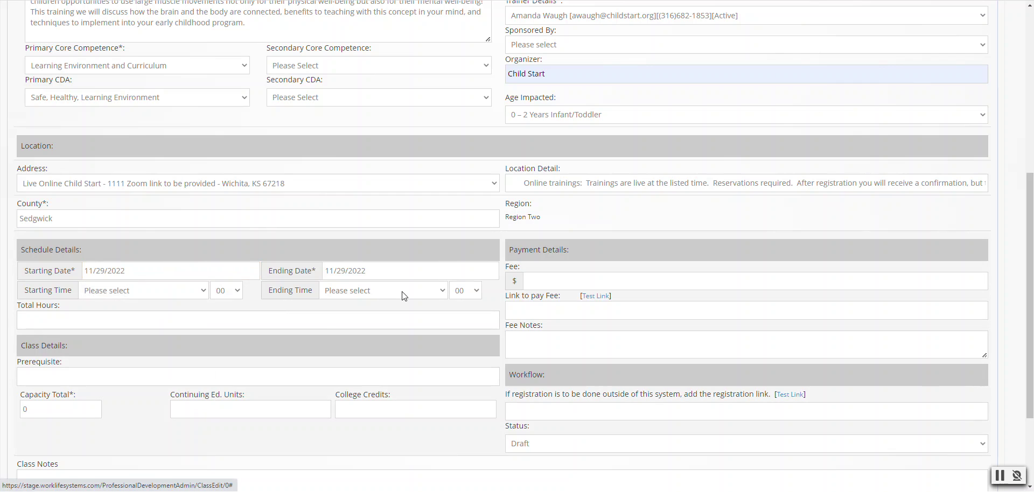
# - Set the class's Starting Time to 7 PM and its Ending Time to 9 PM
pyautogui.click(203, 293)
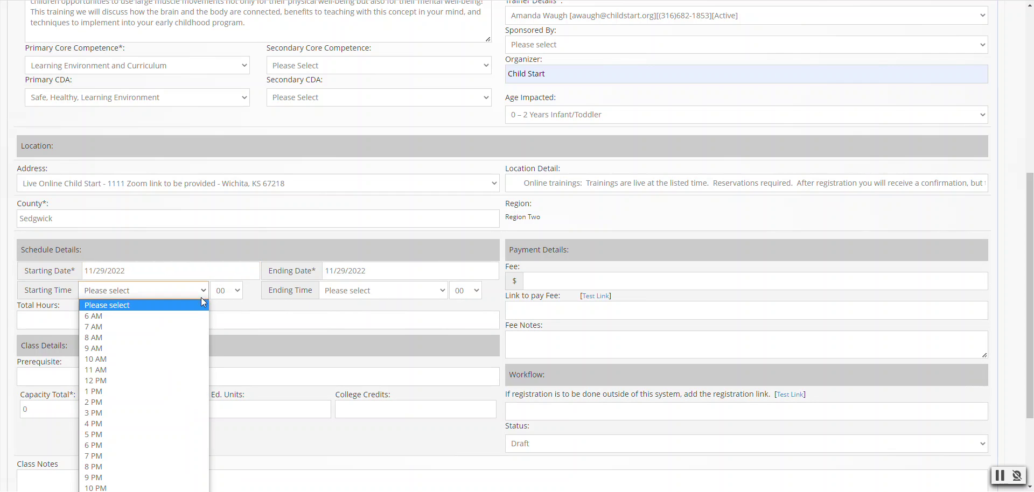
pyautogui.click(171, 455)
pyautogui.click(405, 294)
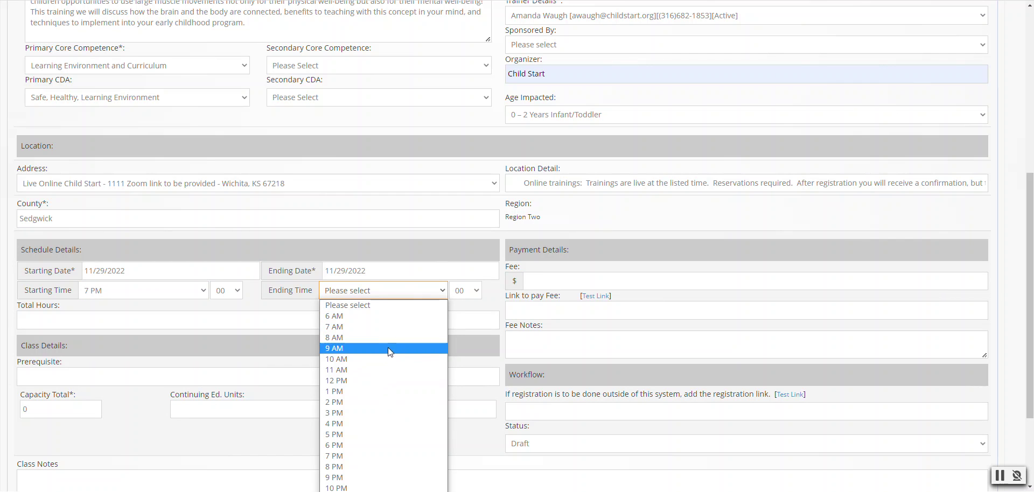
pyautogui.click(392, 478)
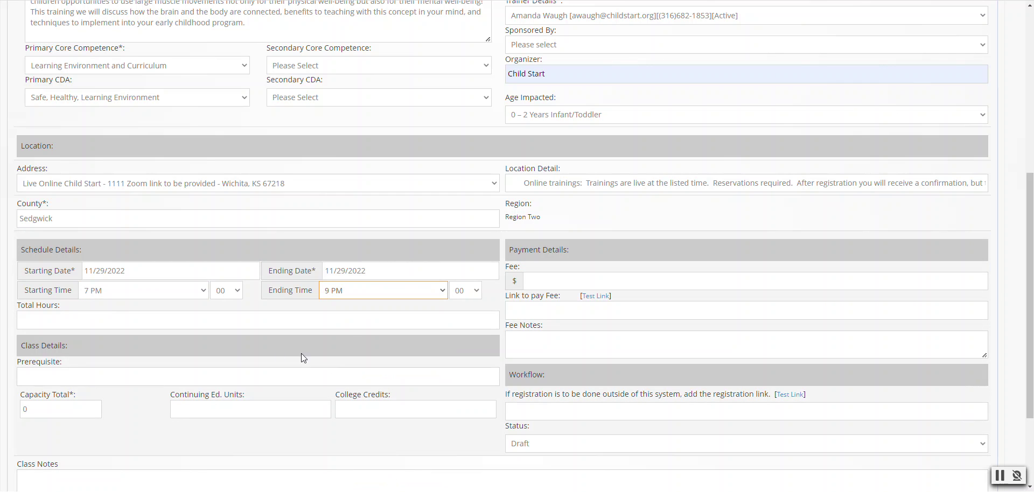
# - Set the class's Total Hours to 2 and its Capacity Total to 50
pyautogui.click(154, 318)
pyautogui.write('2')
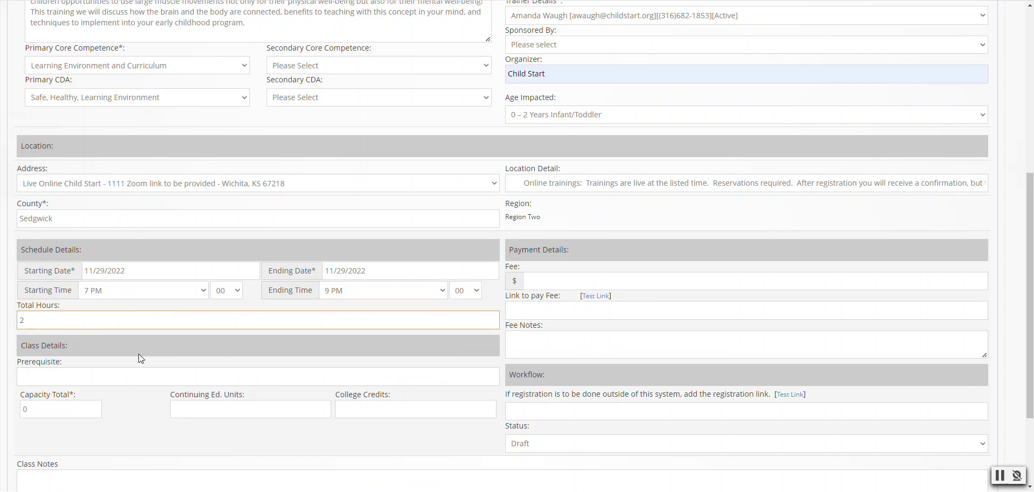
pyautogui.click(49, 412)
pyautogui.write('50')
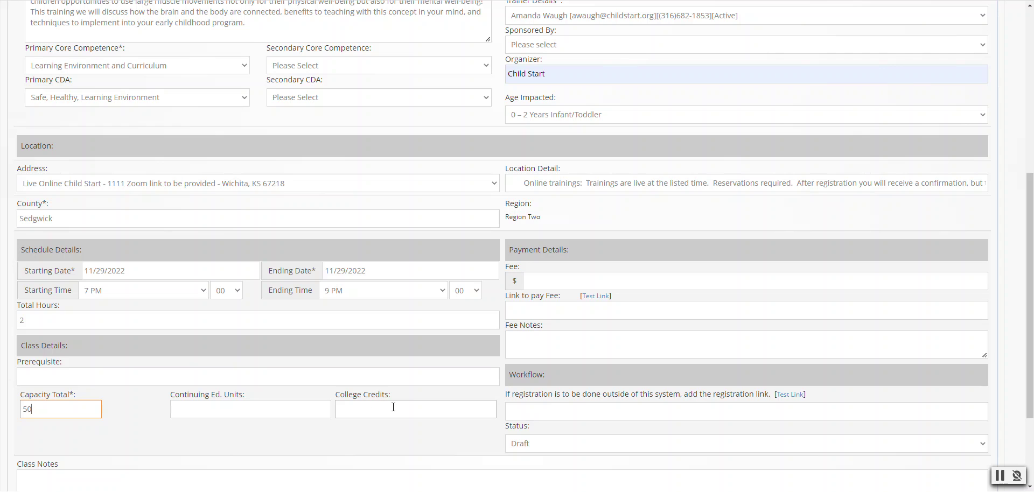
# - Check the payment details in the Word entry standards and set the class's Fee to 12.00 in WorkLife Systems
pyautogui.click(599, 281)
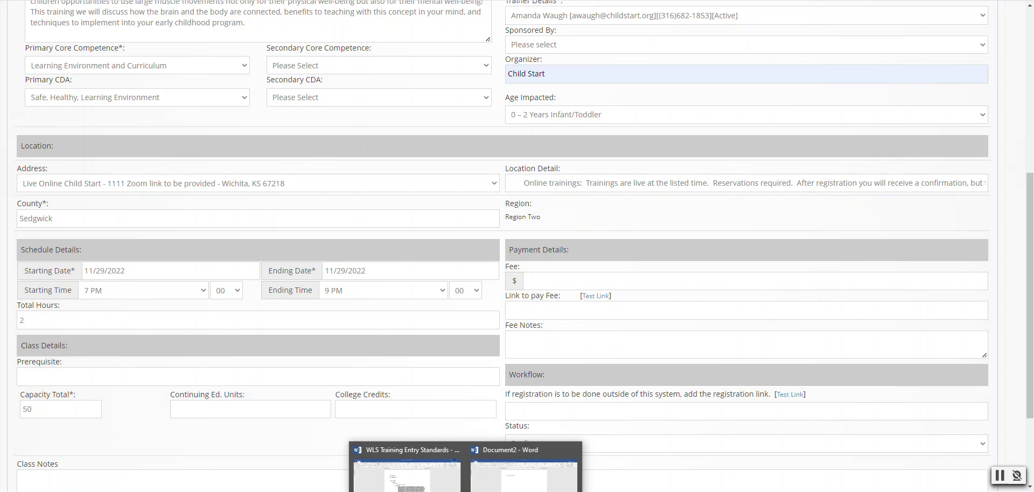
pyautogui.click(518, 471)
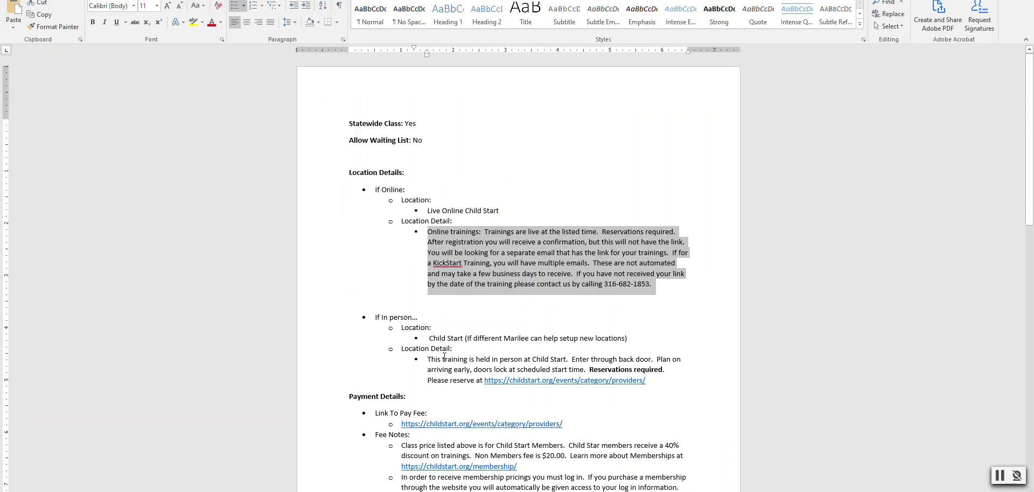
pyautogui.scroll(-6, 455, 372)
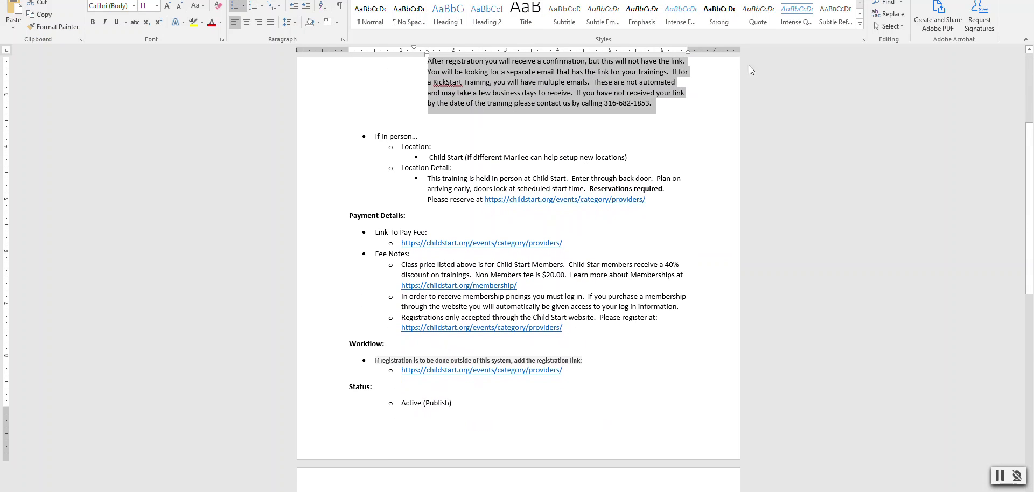
pyautogui.hotkey('alt', 'Tab')
pyautogui.write('12.00')
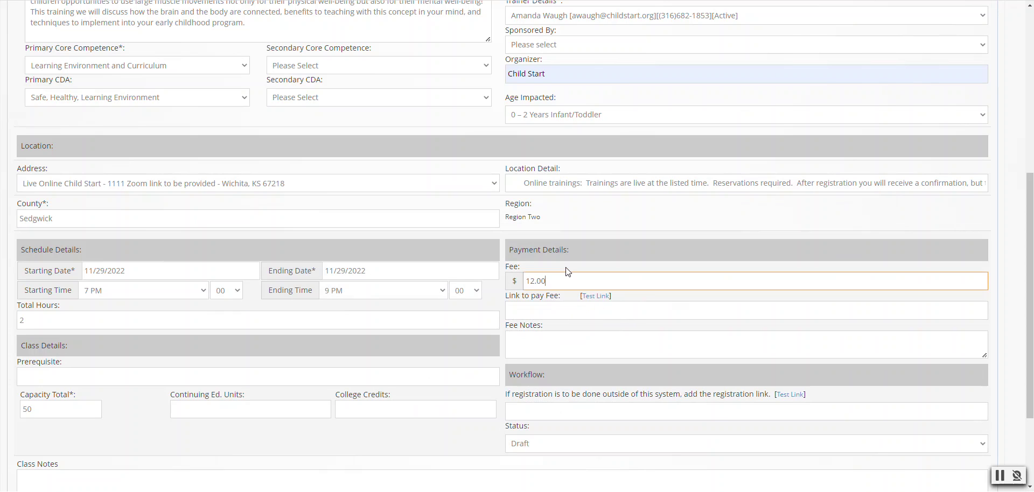
# - Copy the Link To Pay Fee address from the Word entry standards into the class's Link to pay Fee, without trailing blanks
pyautogui.click(560, 310)
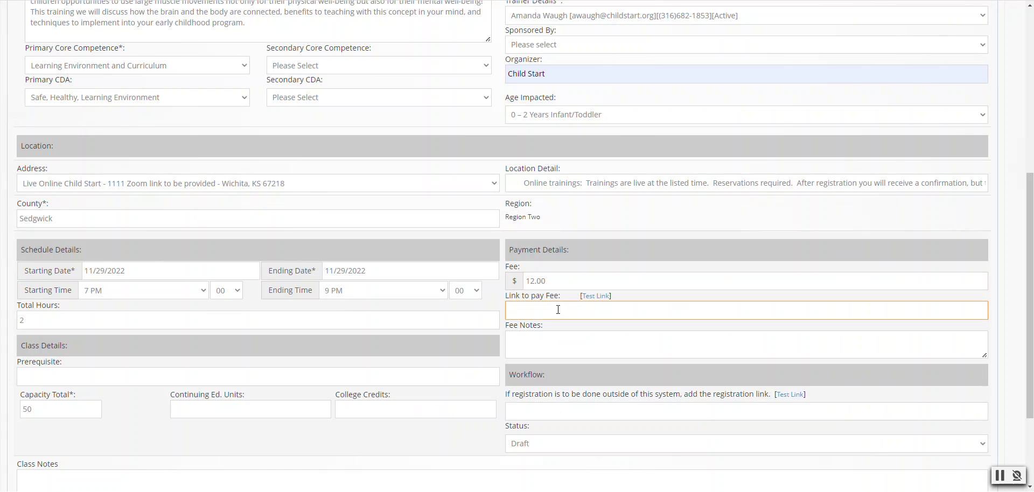
pyautogui.click(465, 491)
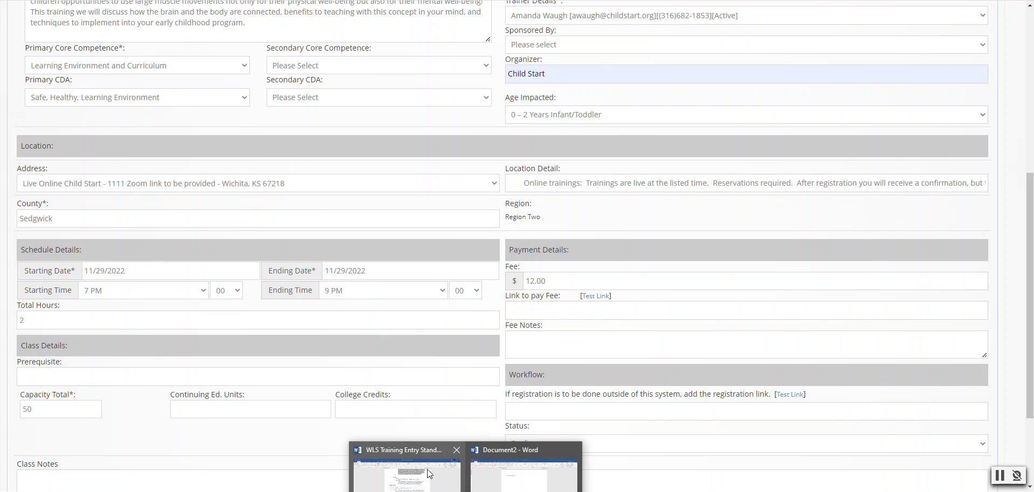
pyautogui.click(407, 473)
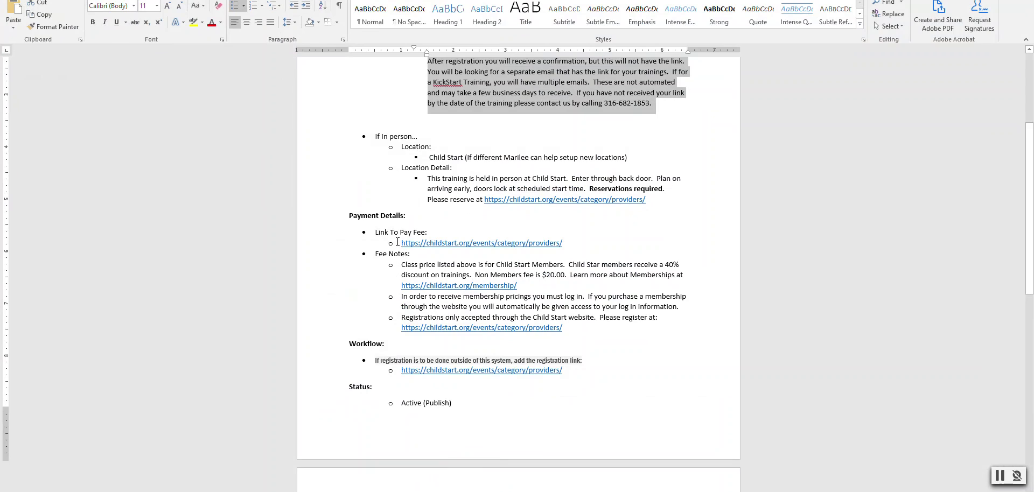
pyautogui.moveTo(401, 243); pyautogui.dragTo(564, 245)
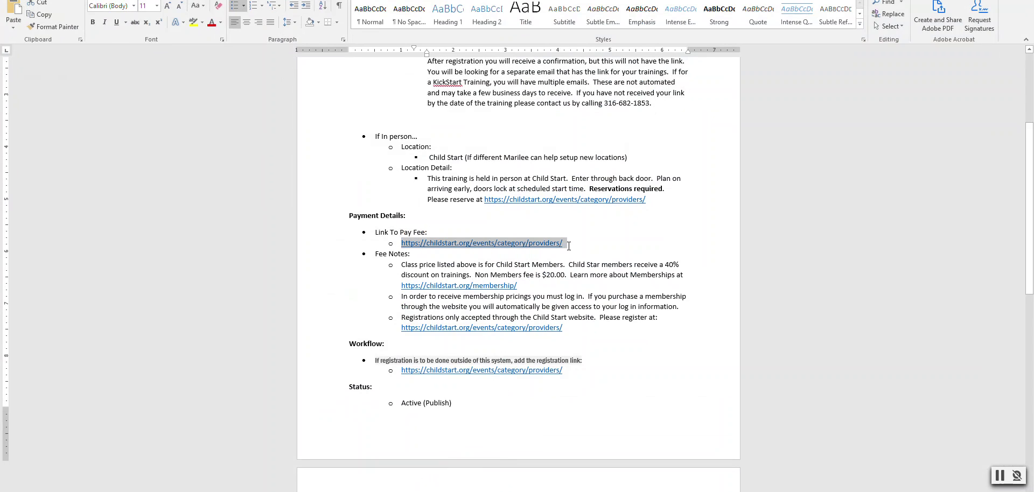
pyautogui.hotkey('ctrl', 'c')
pyautogui.click(953, 2)
pyautogui.hotkey('ctrl', 'v')
pyautogui.press('BackSpace')
pyautogui.press('BackSpace')
# - Copy all the Fee Notes text from the Word entry standards into the class's Fee Notes in WorkLife Systems
pyautogui.click(555, 344)
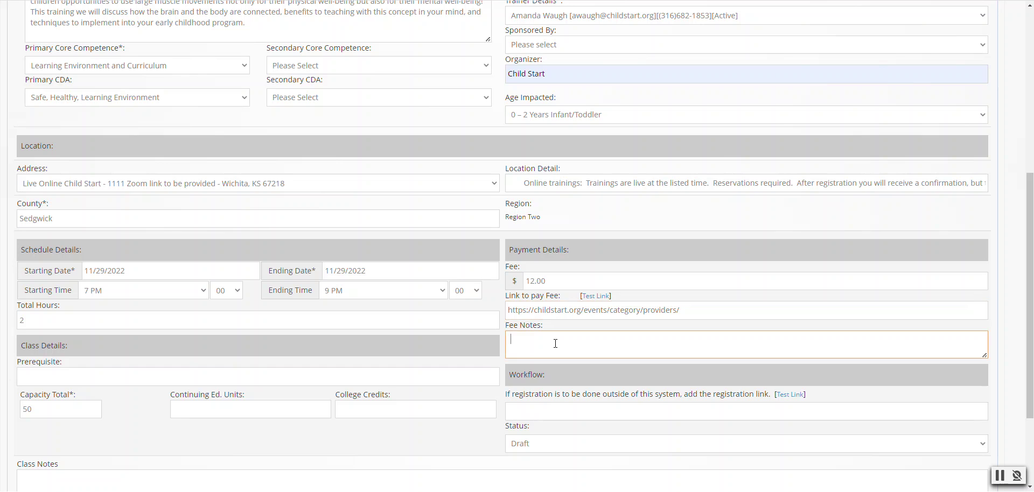
pyautogui.press('Escape')
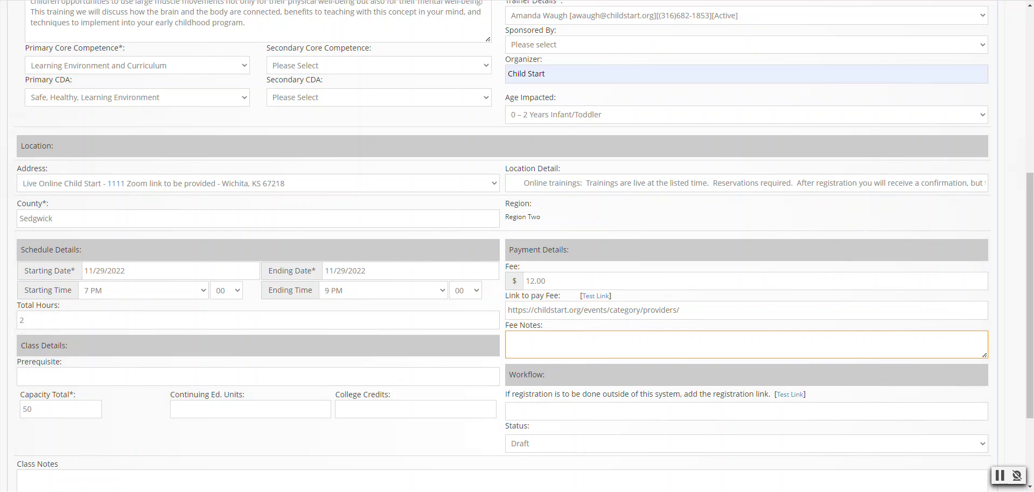
pyautogui.click(407, 476)
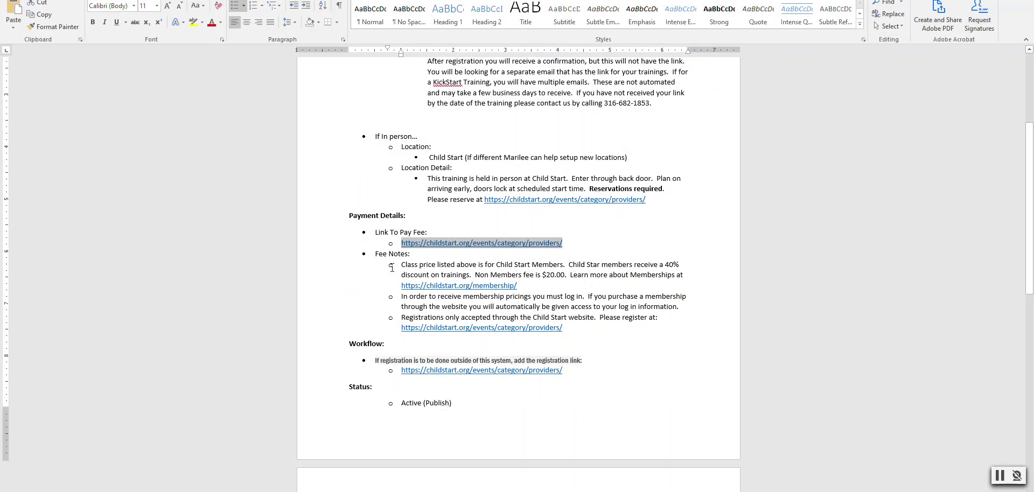
pyautogui.moveTo(402, 264); pyautogui.dragTo(577, 326)
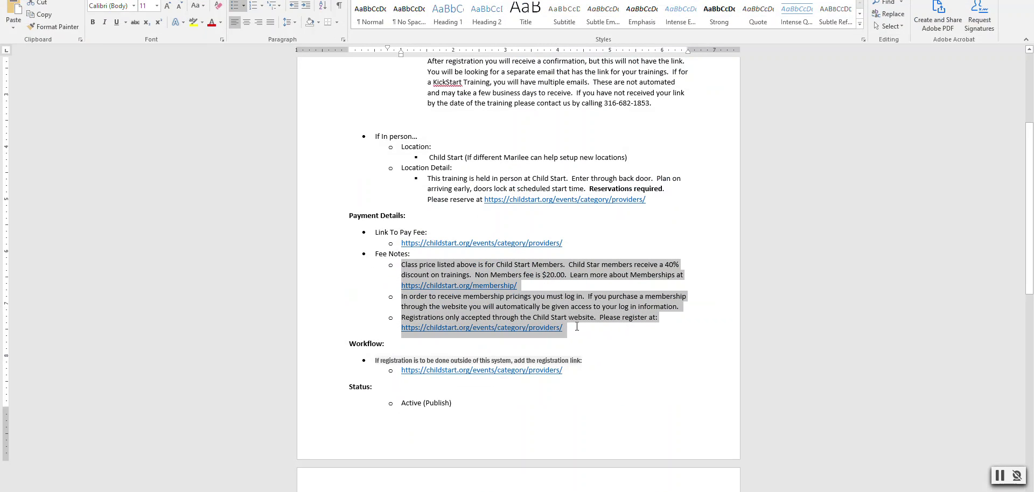
pyautogui.hotkey('alt', 'Tab')
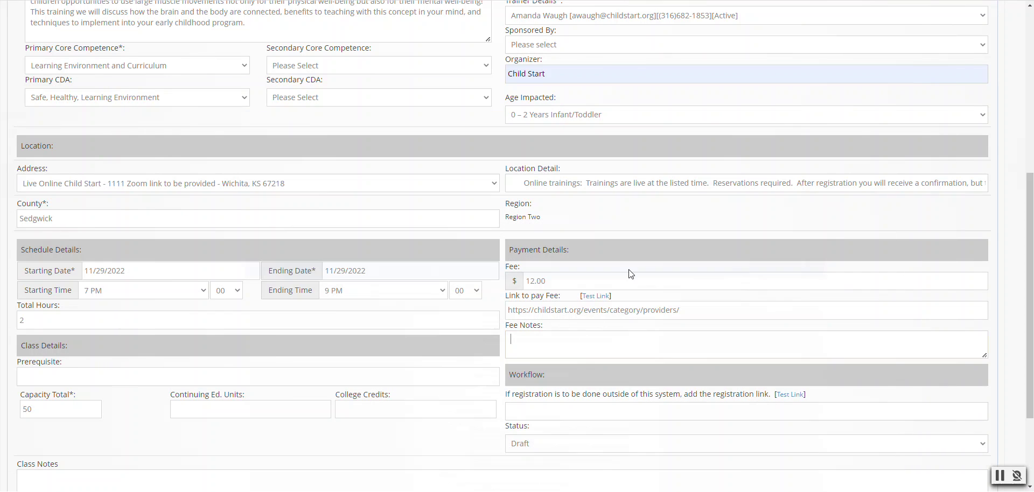
pyautogui.hotkey('ctrl', 'v')
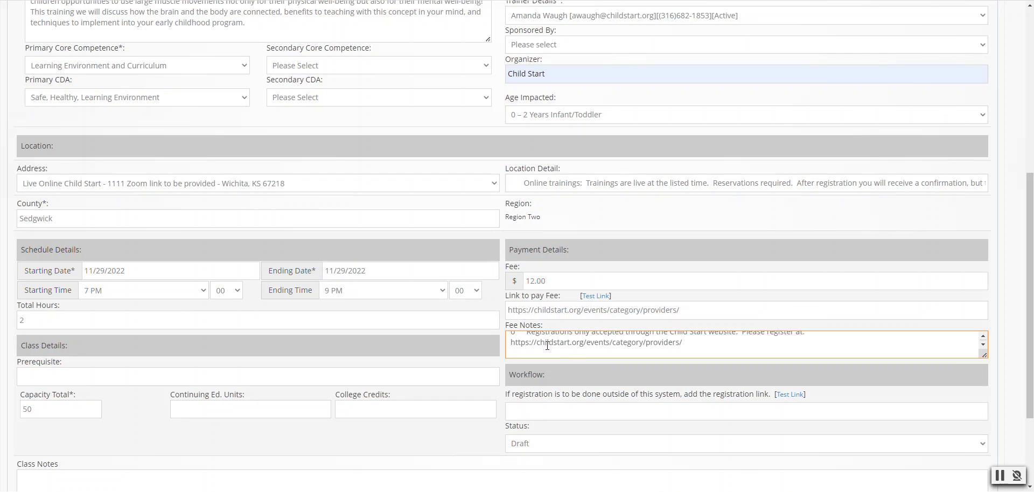
pyautogui.scroll(-5, 548, 347)
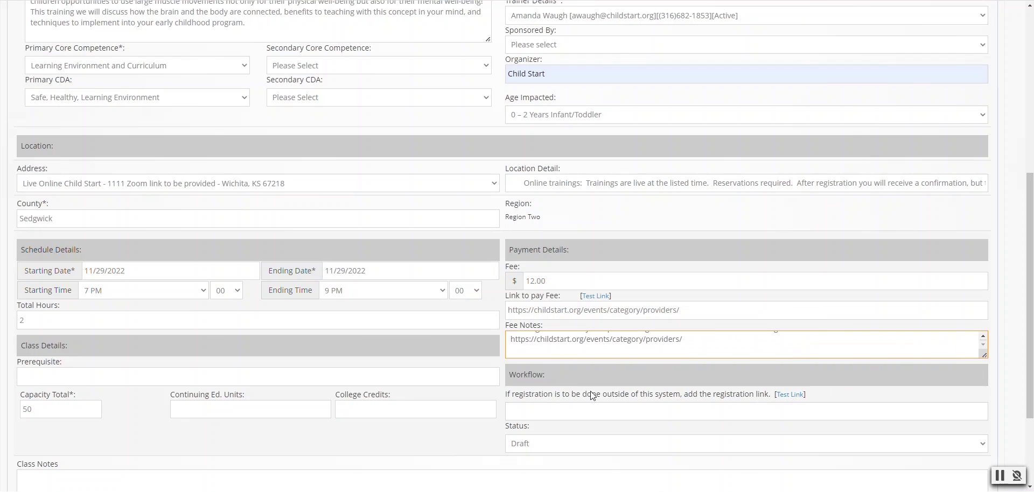
# - Copy the Workflow registration link from the Word entry standards into the class's outside registration link, without the leading bullet and spaces
pyautogui.scroll(-2, 589, 380)
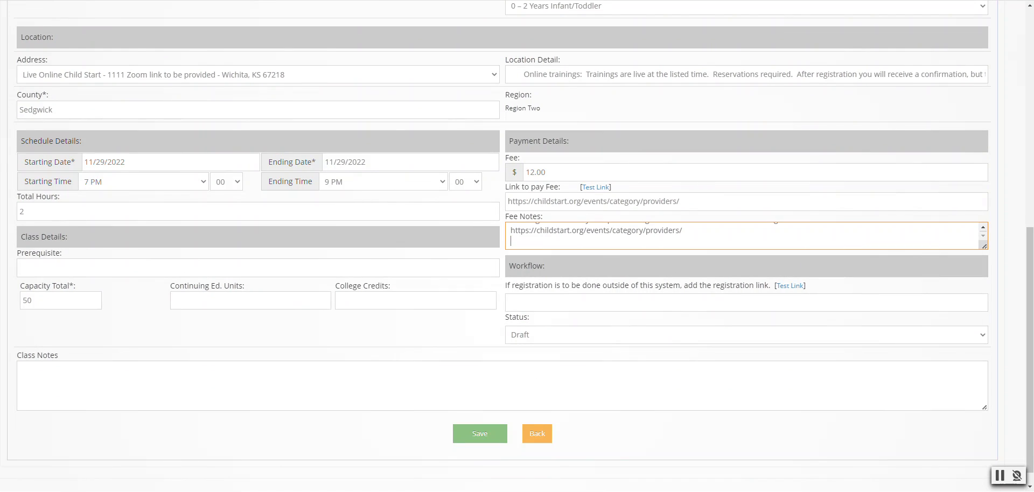
pyautogui.click(466, 491)
pyautogui.click(405, 481)
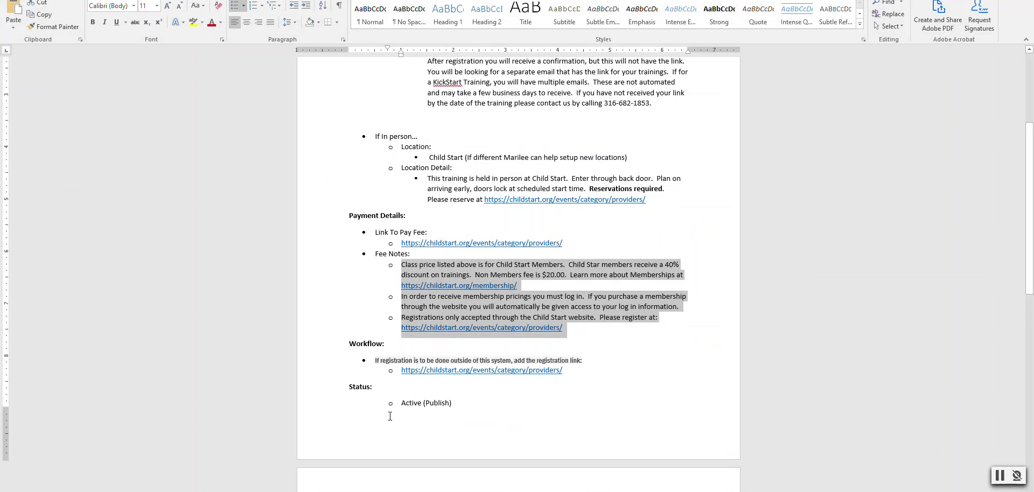
pyautogui.moveTo(401, 370); pyautogui.dragTo(565, 375)
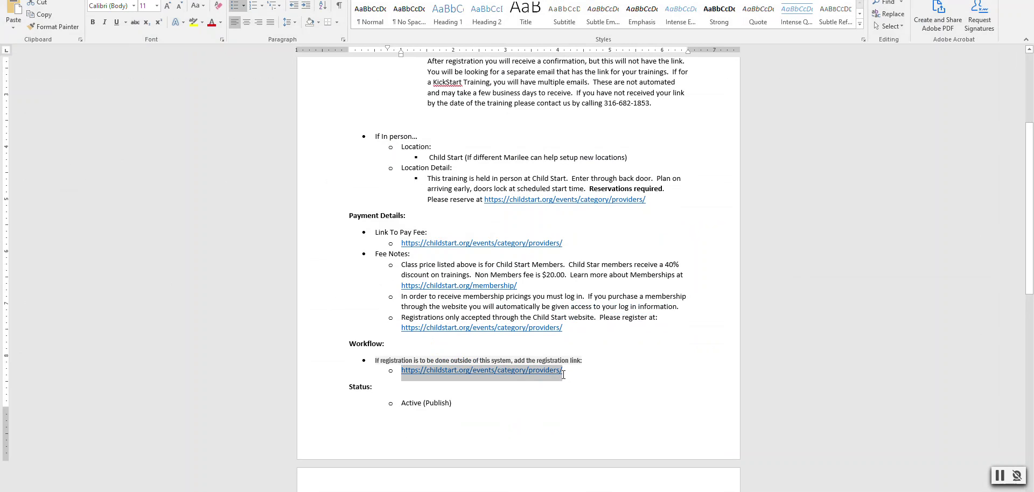
pyautogui.hotkey('alt', 'Tab')
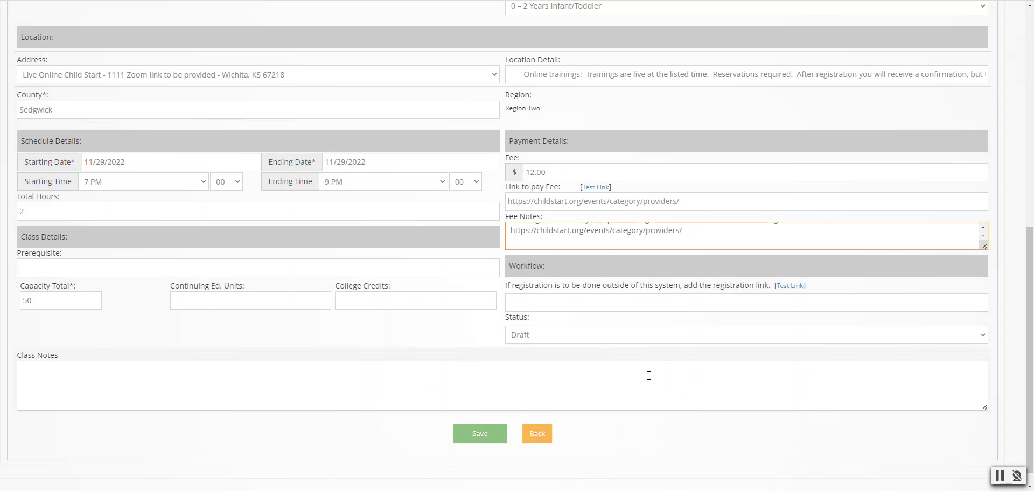
pyautogui.click(560, 302)
pyautogui.hotkey('ctrl', 'v')
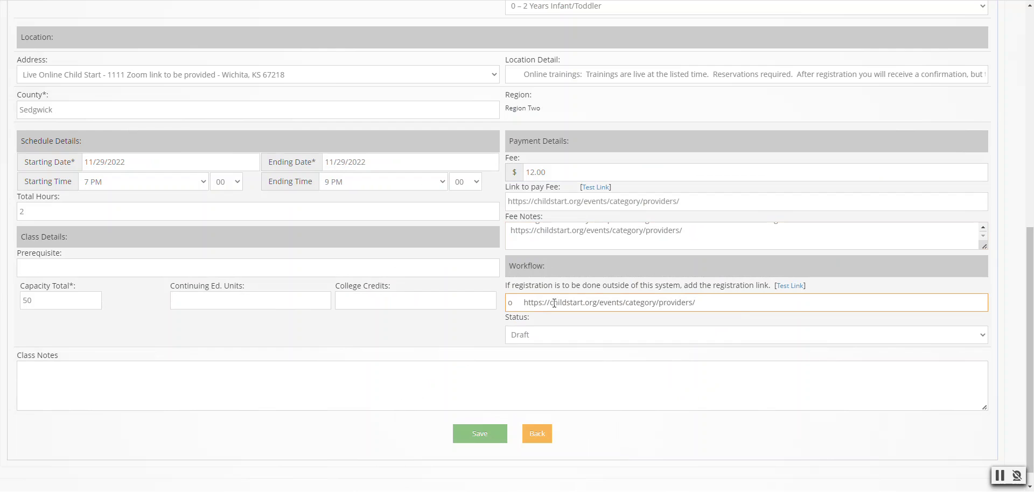
pyautogui.click(524, 302)
pyautogui.press('BackSpace')
pyautogui.press('BackSpace')
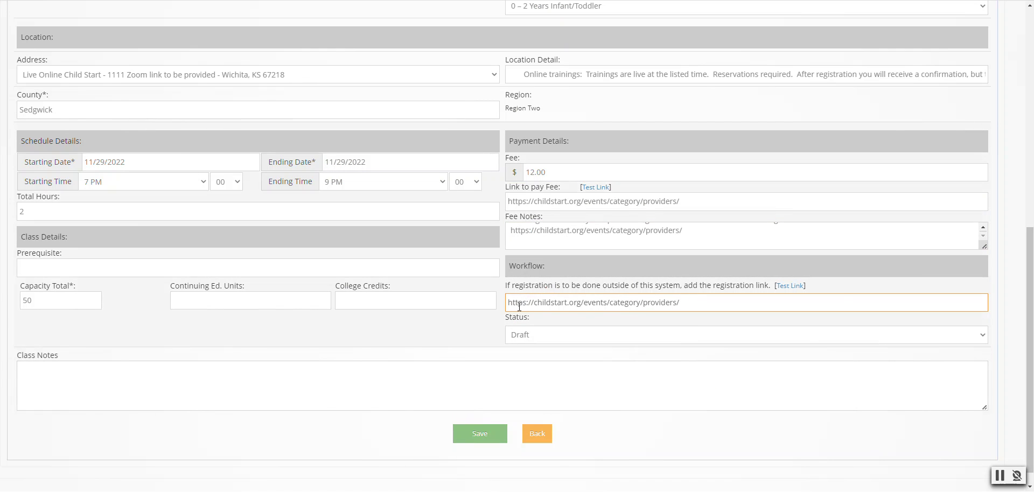
# - Copy both Class Notes paragraphs from the Word entry standards into the class's Class Notes in WorkLife Systems
pyautogui.moveTo(588, 482)
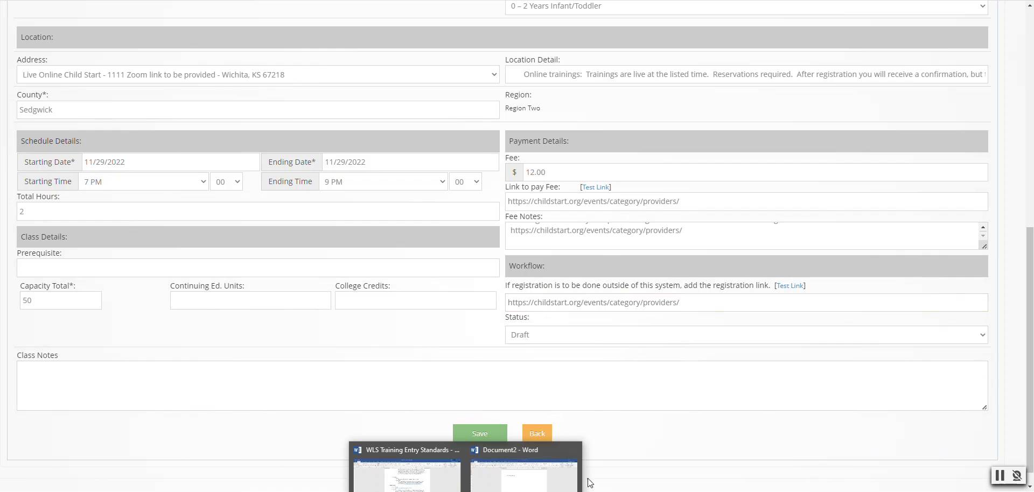
pyautogui.click(556, 486)
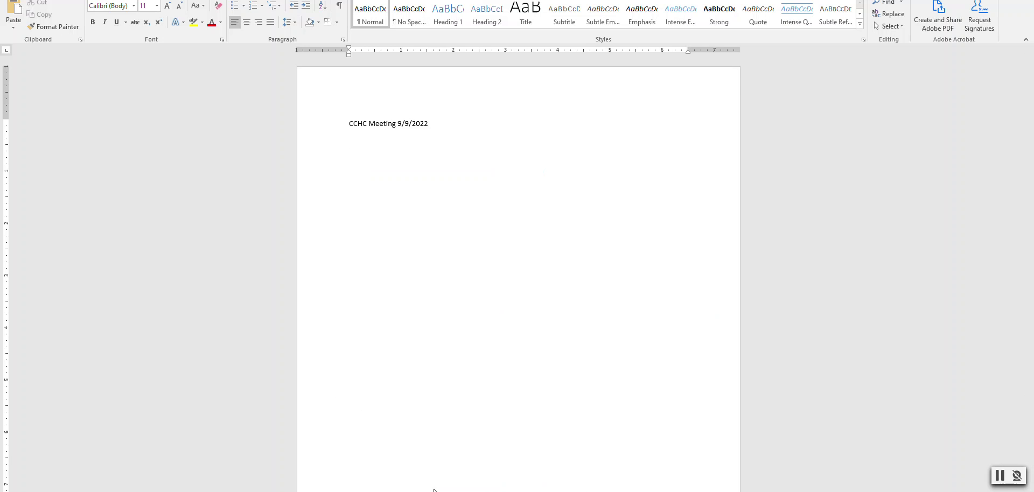
pyautogui.scroll(-8, 497, 434)
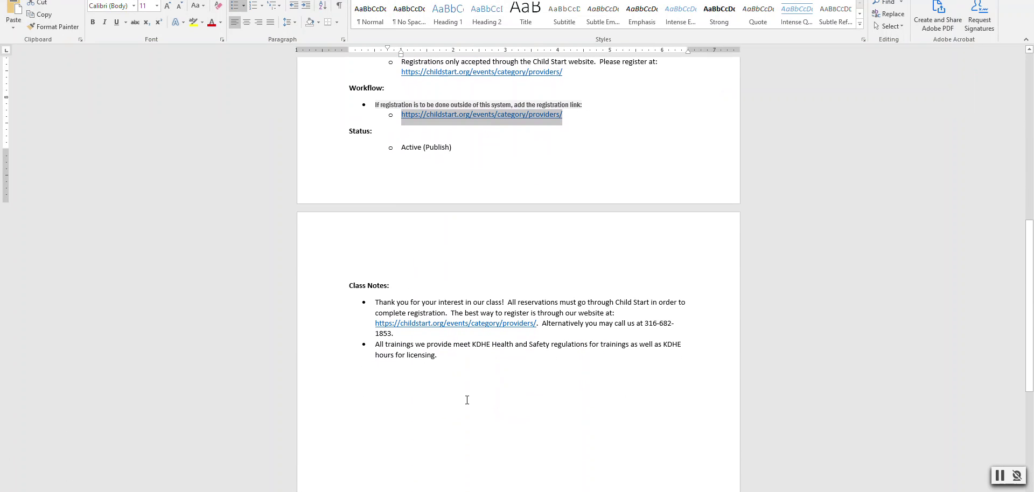
pyautogui.moveTo(376, 299); pyautogui.dragTo(439, 353)
pyautogui.hotkey('ctrl', 'c')
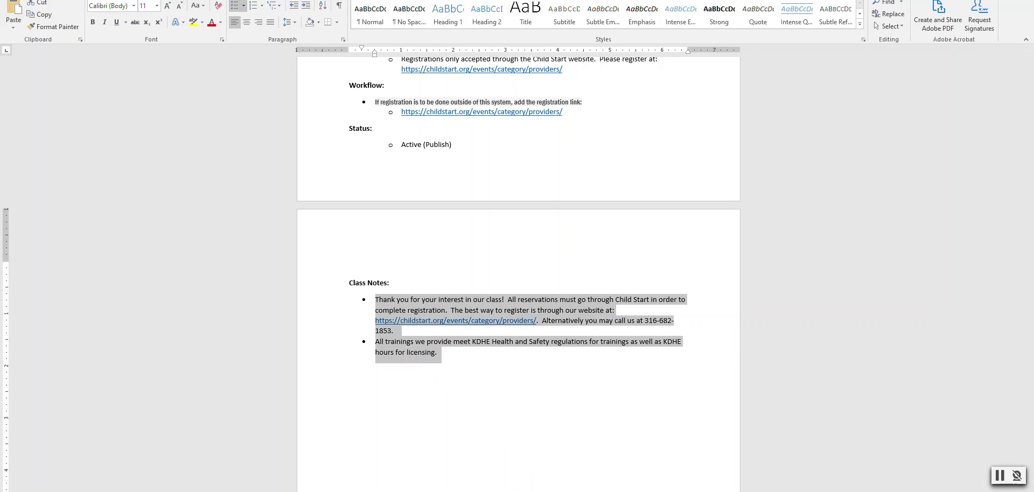
pyautogui.hotkey('alt', 'Tab')
pyautogui.hotkey('alt', 'Tab')
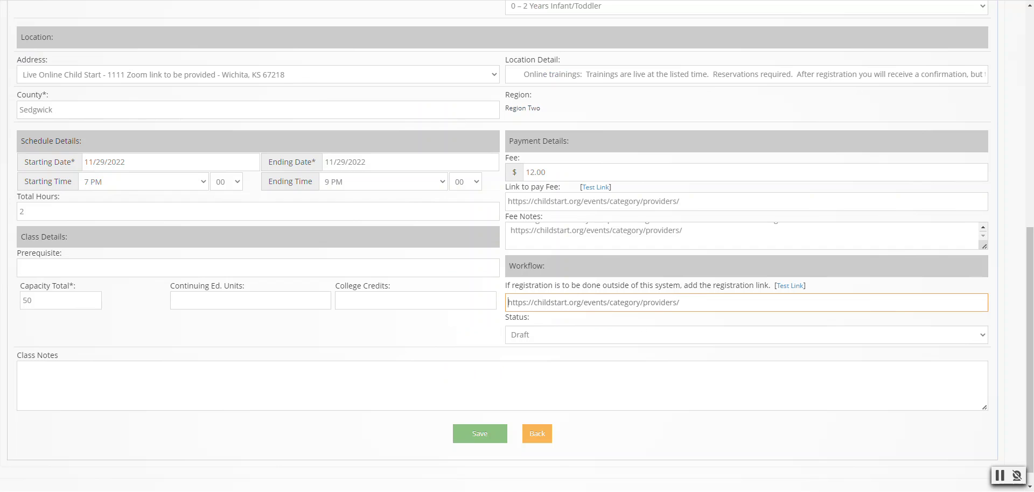
pyautogui.click(371, 376)
pyautogui.hotkey('ctrl', 'v')
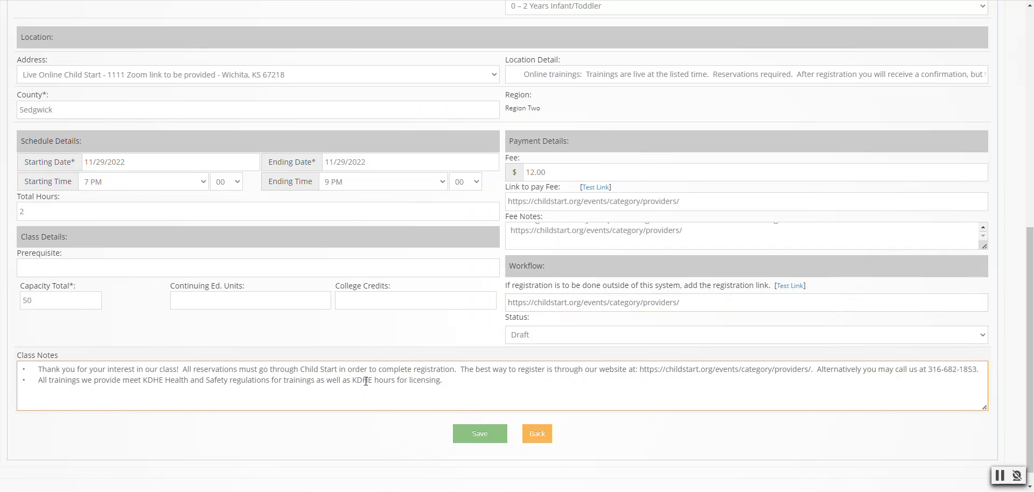
# - Set the class's Status to Active (Publish), check the completed form and save the class
pyautogui.click(592, 336)
pyautogui.click(590, 360)
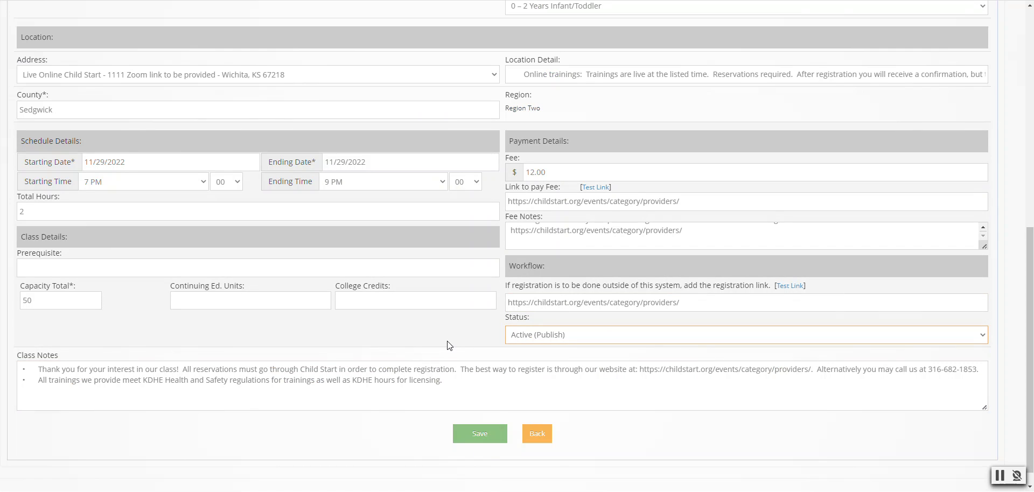
pyautogui.scroll(6, 452, 348)
pyautogui.scroll(2, 452, 349)
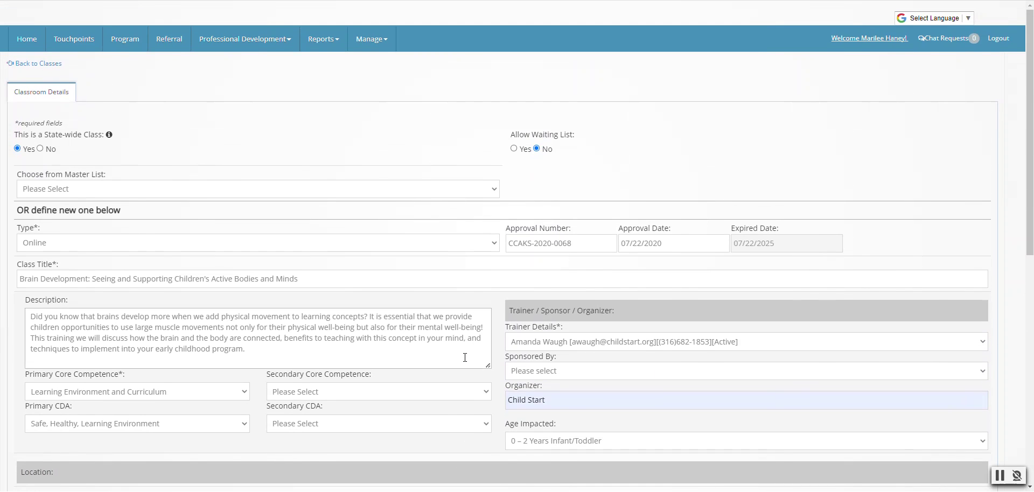
pyautogui.scroll(-8, 465, 358)
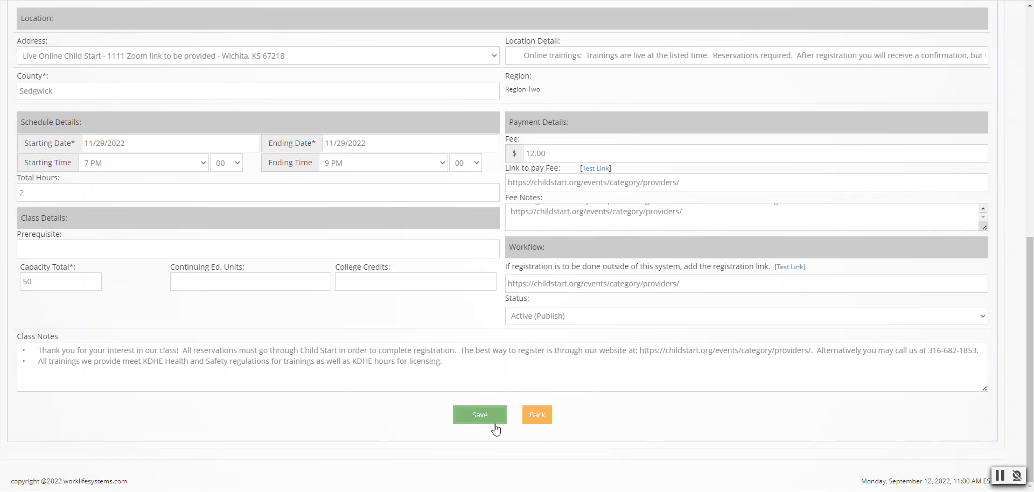
pyautogui.click(481, 416)
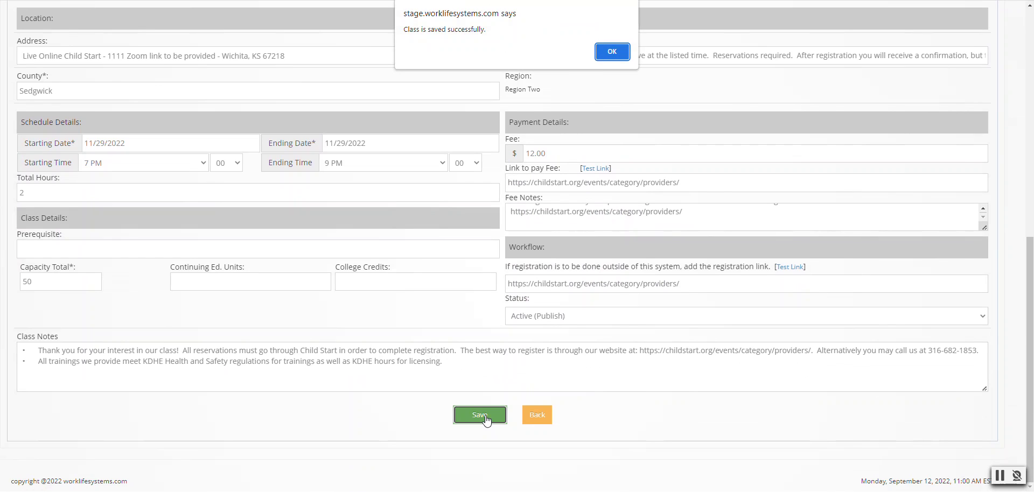
pyautogui.click(613, 52)
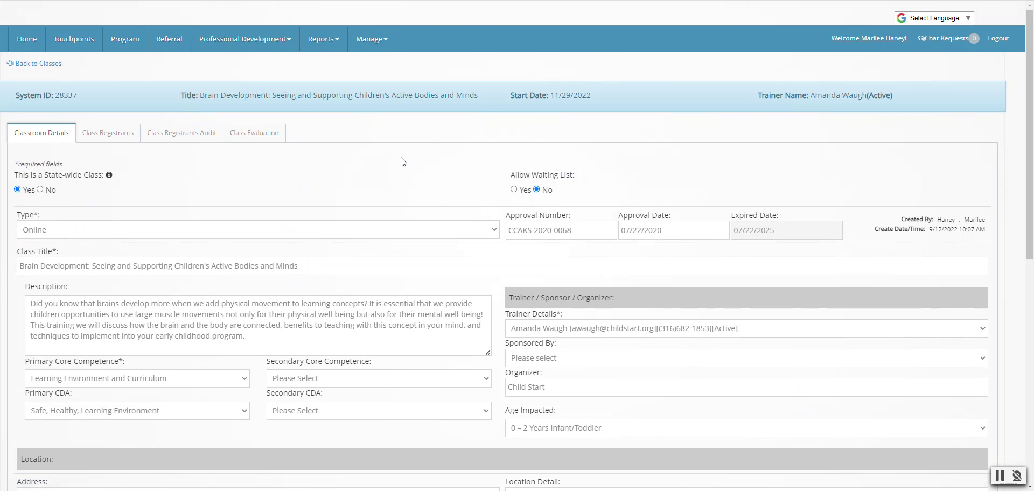
pyautogui.scroll(-1, 406, 246)
pyautogui.scroll(-6, 406, 248)
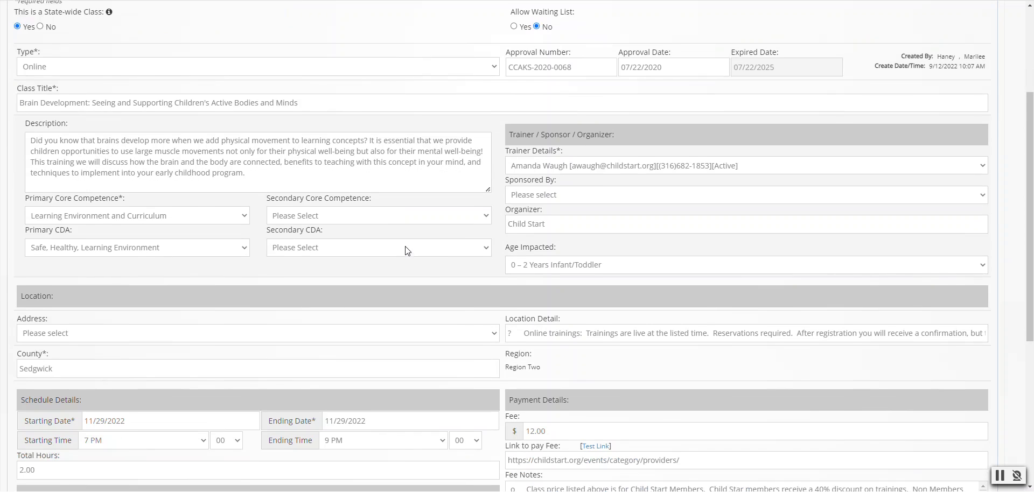
pyautogui.scroll(1, 450, 259)
pyautogui.scroll(3, 450, 260)
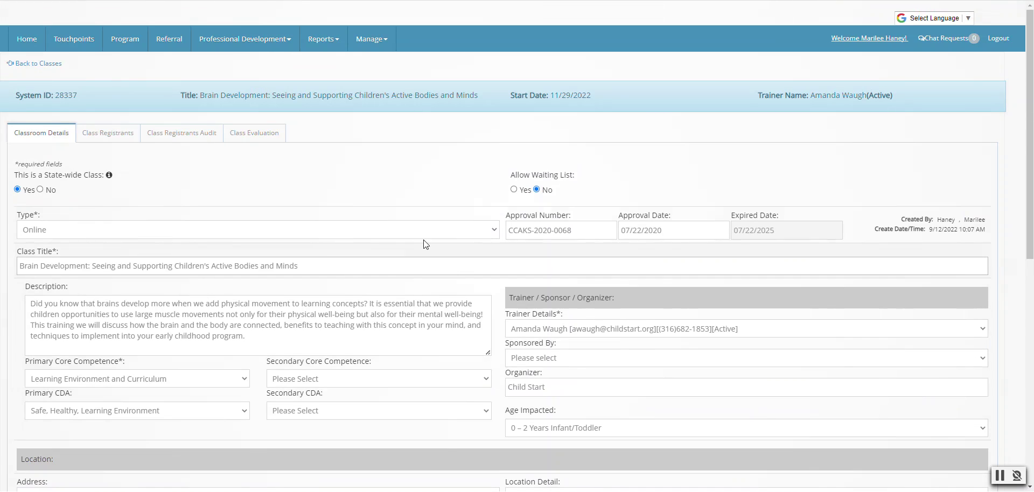
# - Switch to the Training Plan sheet and enter "Entered WLS" in column H of the 11/29 Brain Development row
pyautogui.click(107, 0)
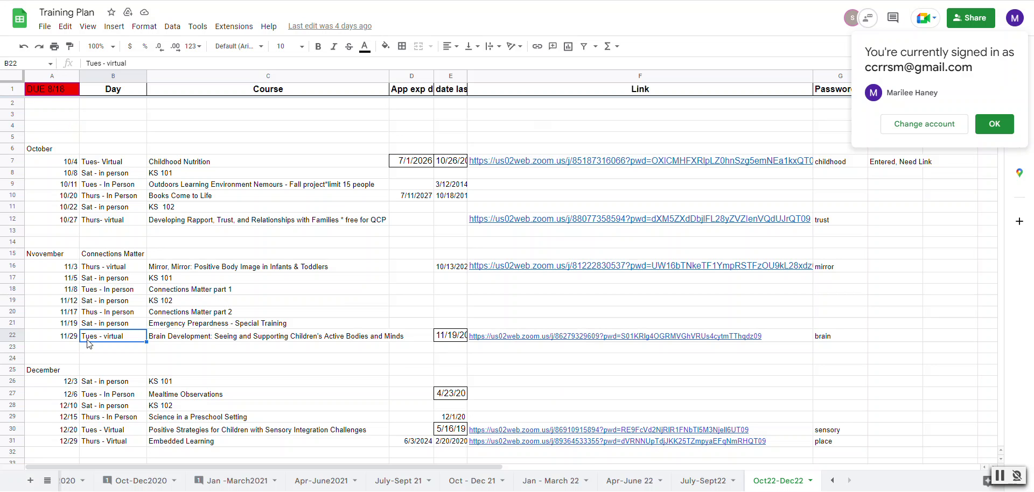
pyautogui.click(67, 338)
pyautogui.moveTo(102, 342); pyautogui.dragTo(824, 341)
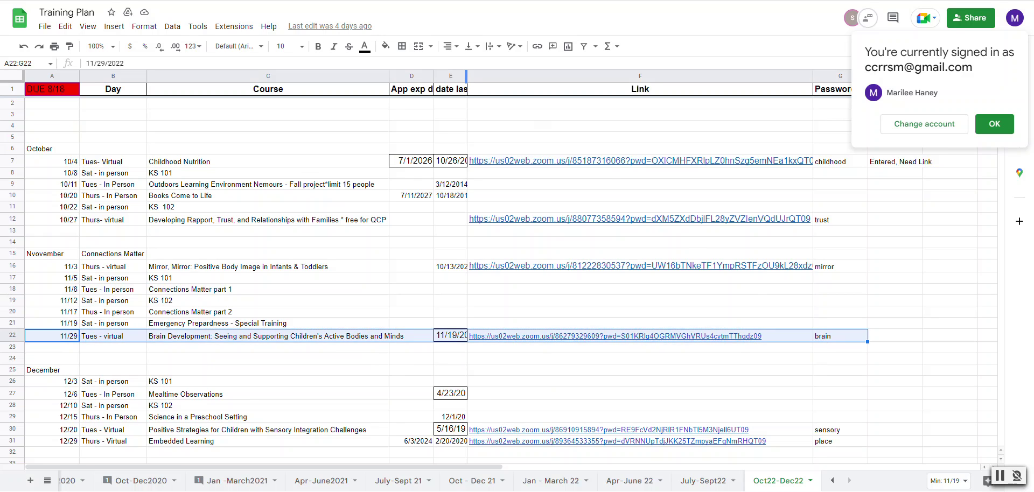
pyautogui.click(905, 338)
pyautogui.write('Ejn')
pyautogui.press('BackSpace')
pyautogui.write('ntered WIS')
pyautogui.press('Return')
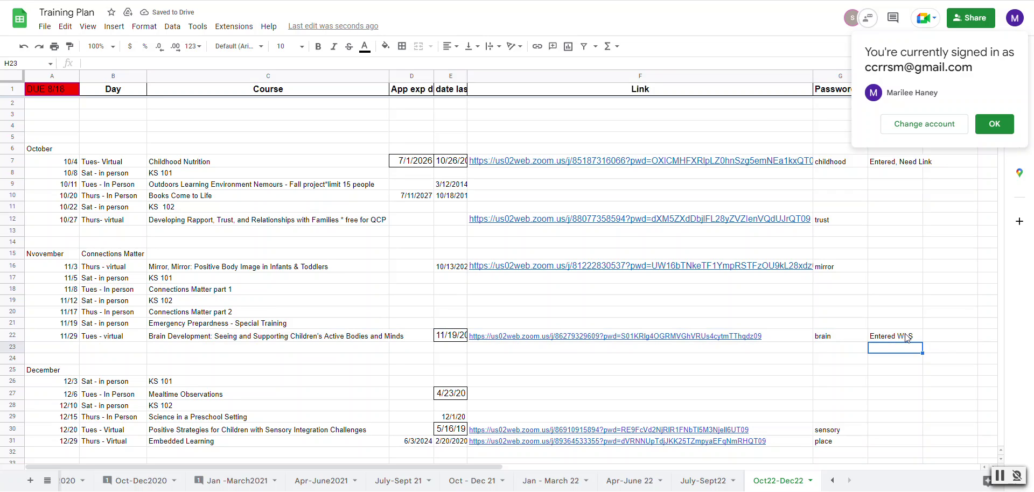
# - Examine the October KS 101 and KS 102 entries in the training plan and the saved class's details in WorkLife Systems
pyautogui.click(182, 172)
pyautogui.click(190, 207)
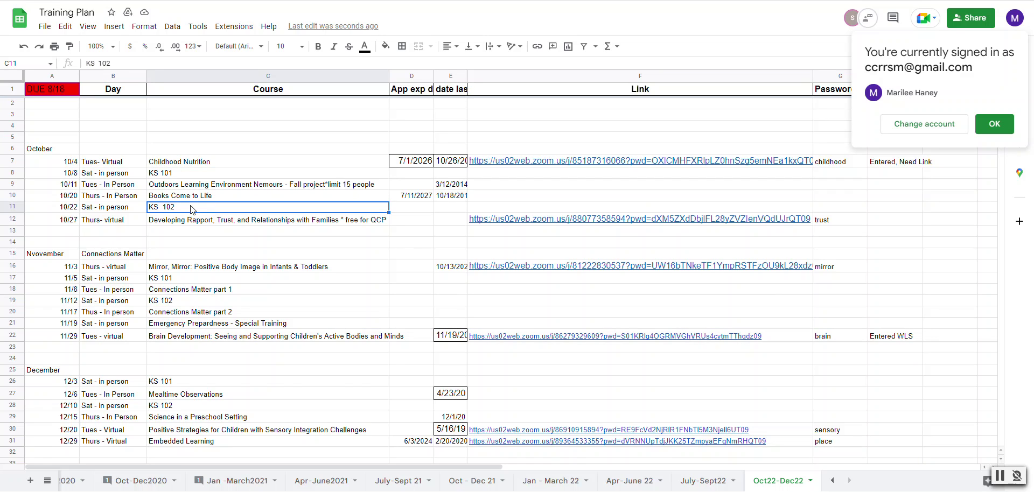
pyautogui.click(182, 174)
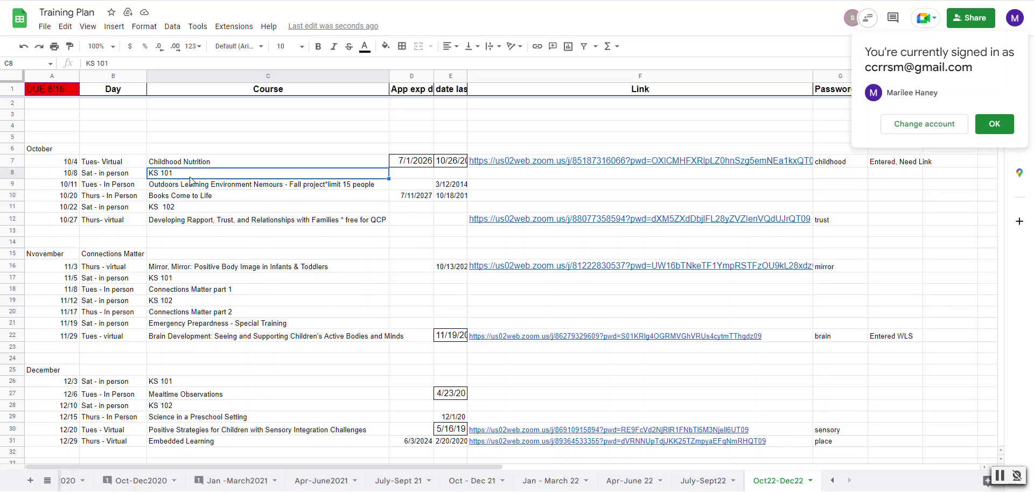
pyautogui.click(185, 197)
pyautogui.click(185, 209)
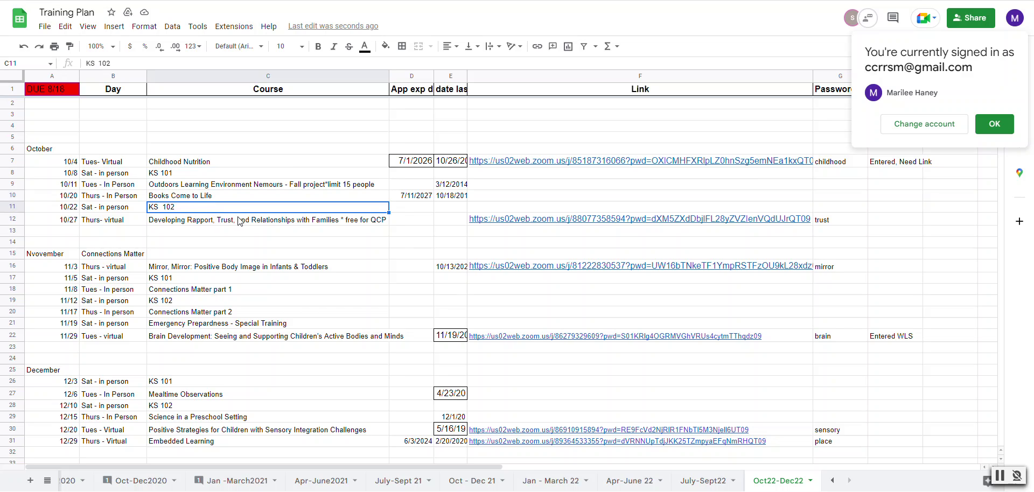
pyautogui.hotkey('ctrl', 'Tab')
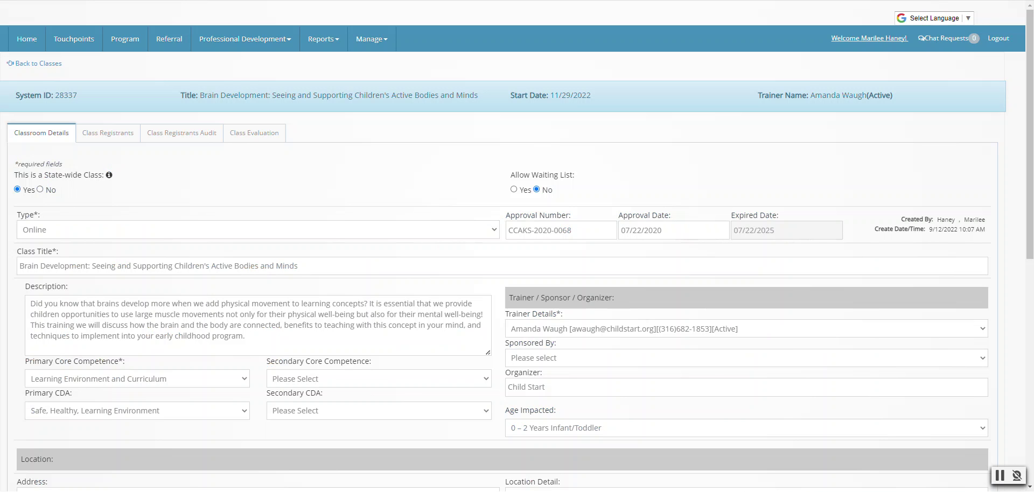
pyautogui.hotkey('ctrl', 'Tab')
pyautogui.hotkey('ctrl', 'shift', 'Tab')
pyautogui.scroll(-7, 482, 459)
pyautogui.scroll(5, 482, 457)
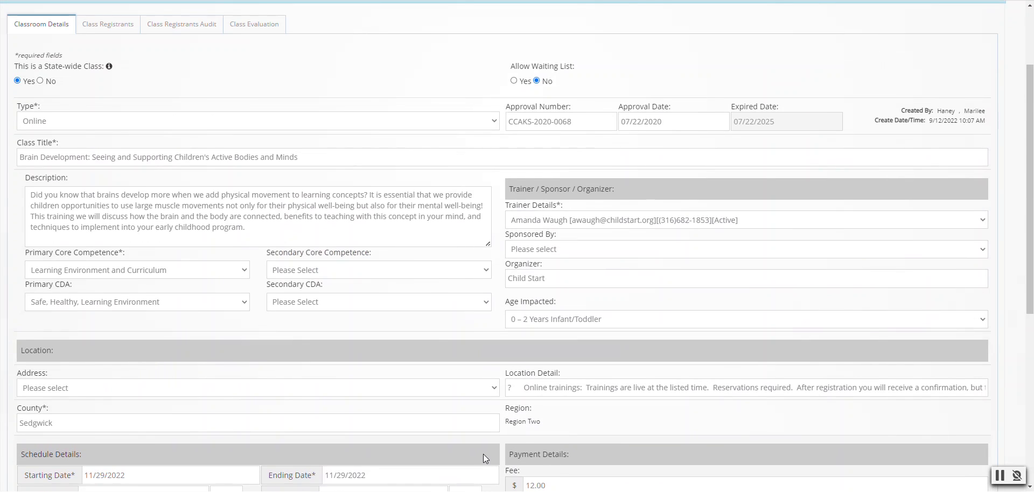